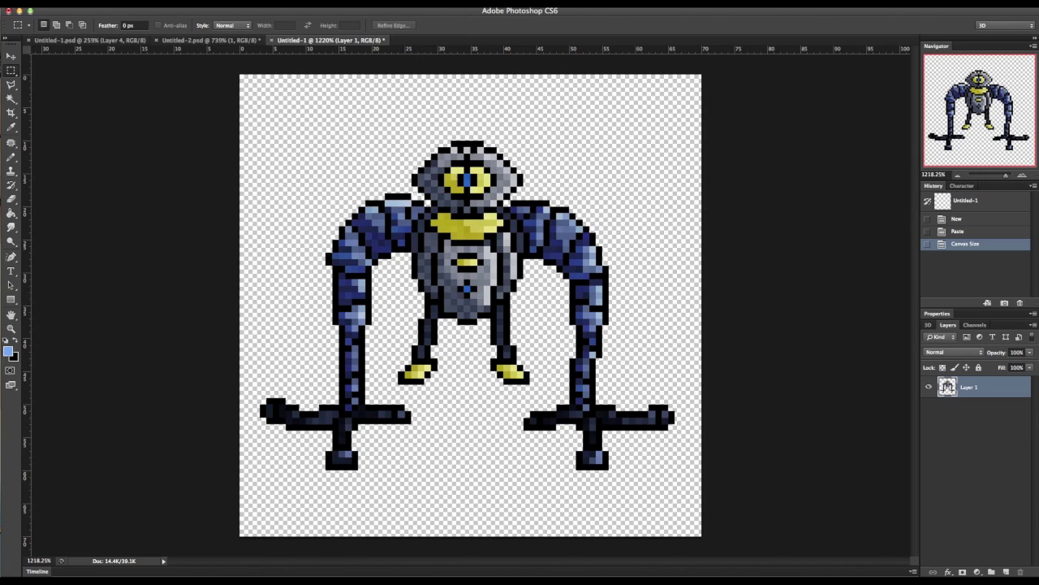
# Step: Rename the robot's layer as Frame 1
pyautogui.doubleClick(970, 387)
pyautogui.write('1')
pyautogui.write('Frame 1')
pyautogui.press('Return')
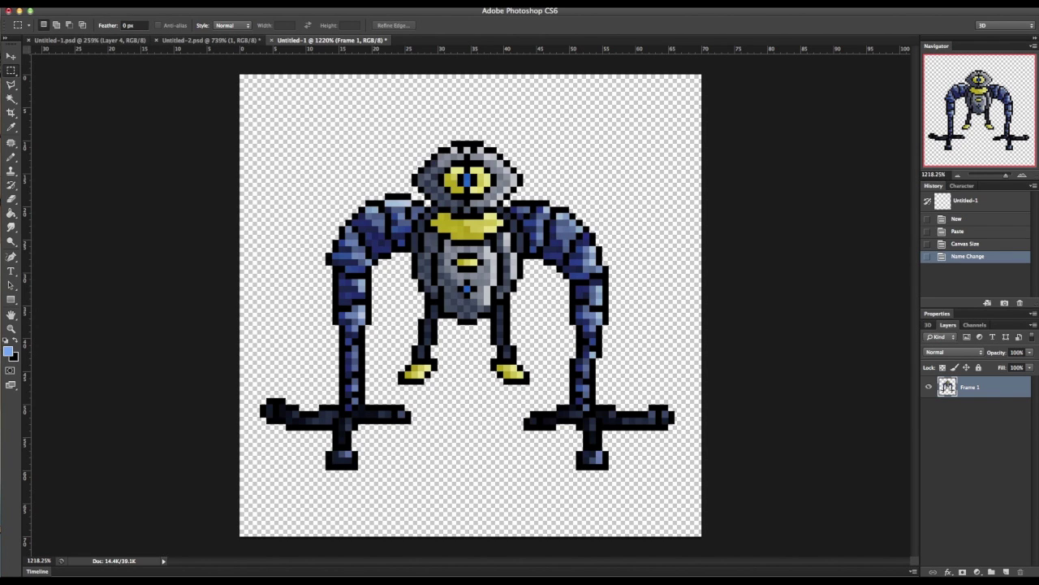
# Step: Duplicate the Frame 1 layer as Frame 2 and hide Frame 1
pyautogui.rightClick(975, 386)
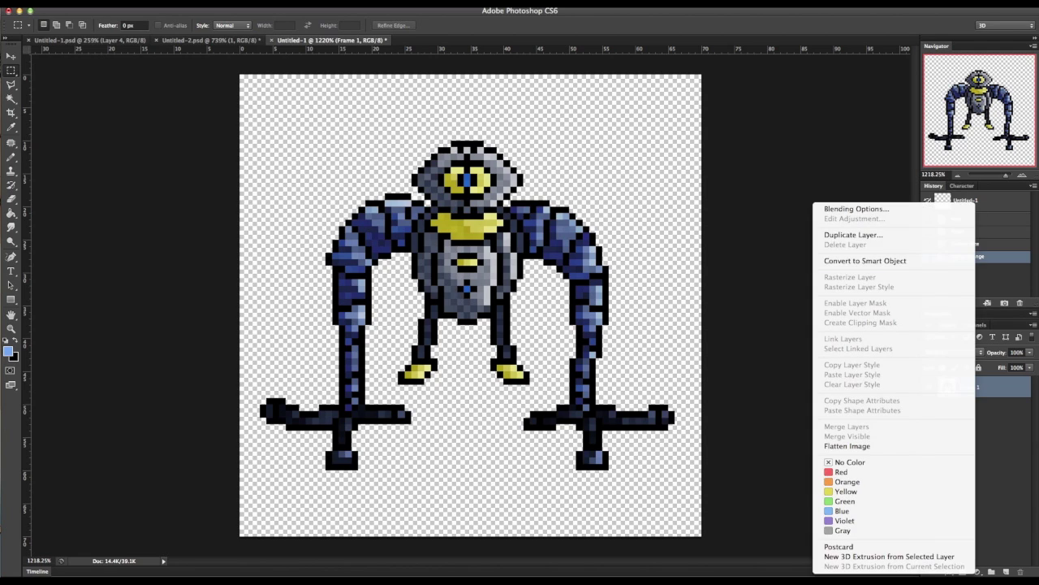
pyautogui.click(853, 235)
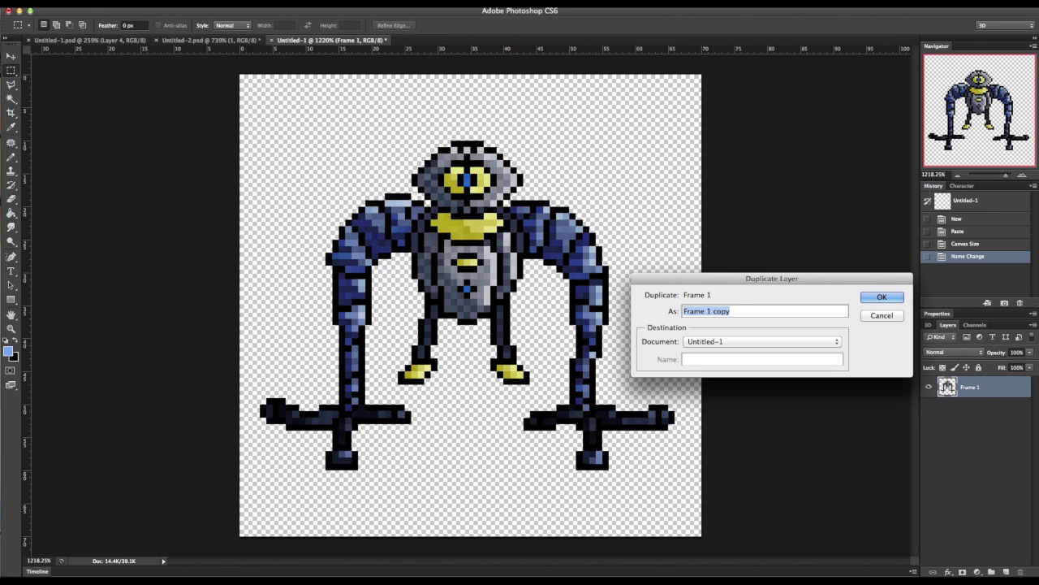
pyautogui.write('Frame 2')
pyautogui.press('Return')
pyautogui.click(929, 407)
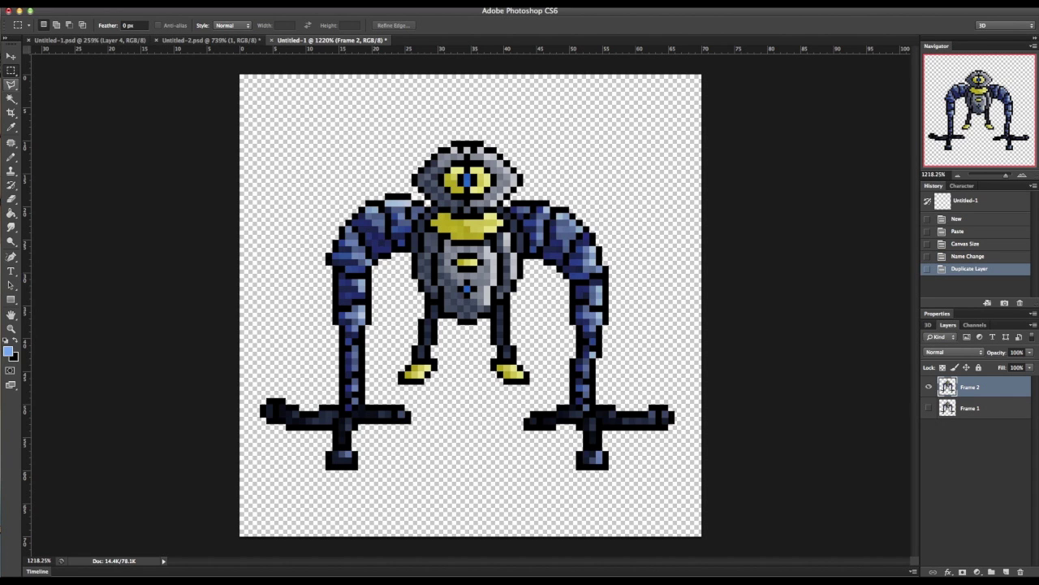
# Step: Select the robot's head, torso, legs and inner shoulders on Frame 2 with a rectangular marquee
pyautogui.scroll(3, 470, 307)
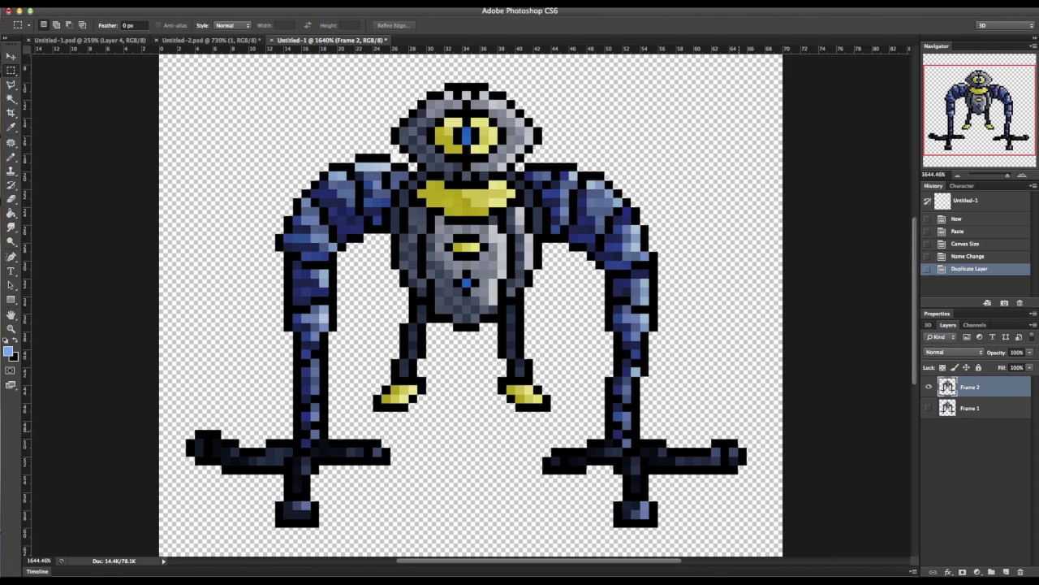
pyautogui.moveTo(350, 66); pyautogui.dragTo(436, 313)
pyautogui.press('super+d')
pyautogui.moveTo(356, 58); pyautogui.dragTo(574, 419)
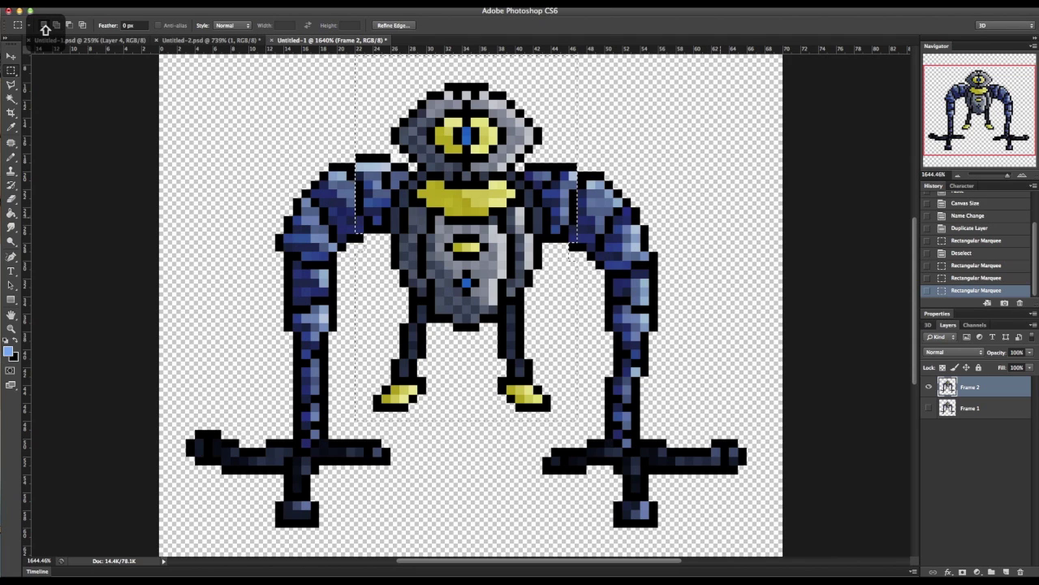
pyautogui.click(56, 25)
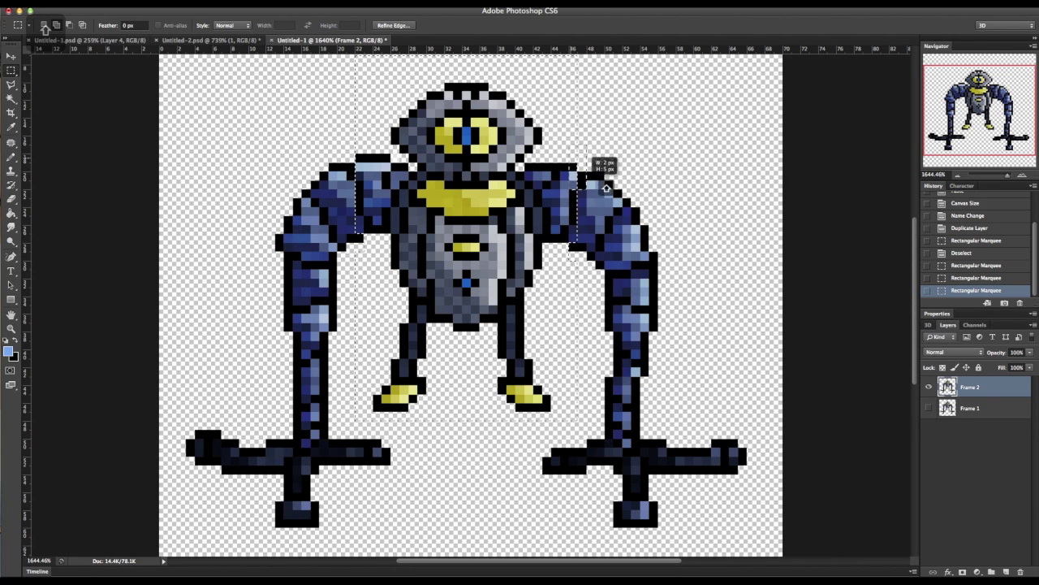
pyautogui.moveTo(578, 144); pyautogui.dragTo(685, 298)
pyautogui.press('super+z')
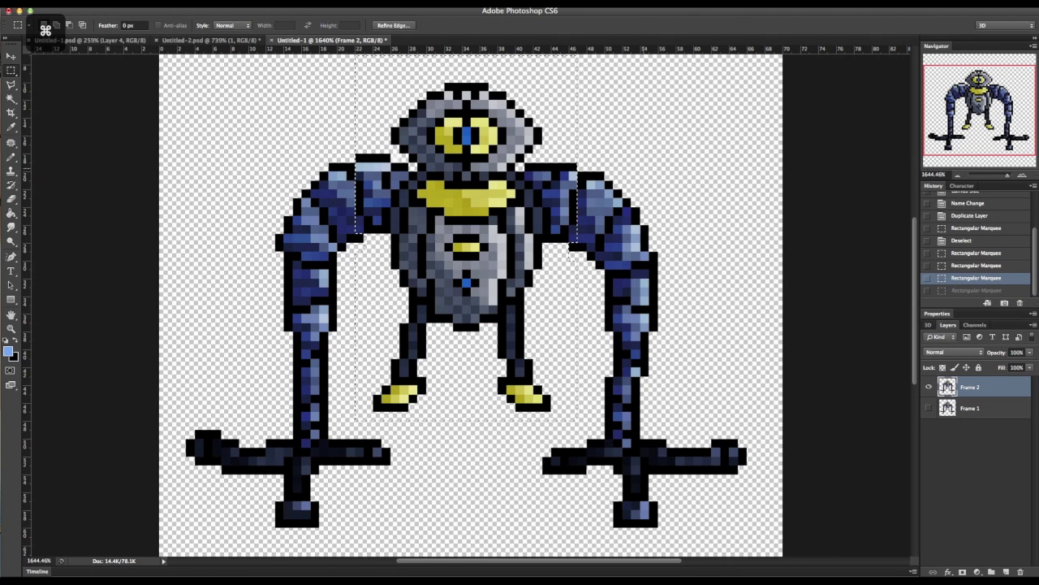
pyautogui.press('super')
pyautogui.press('alt')
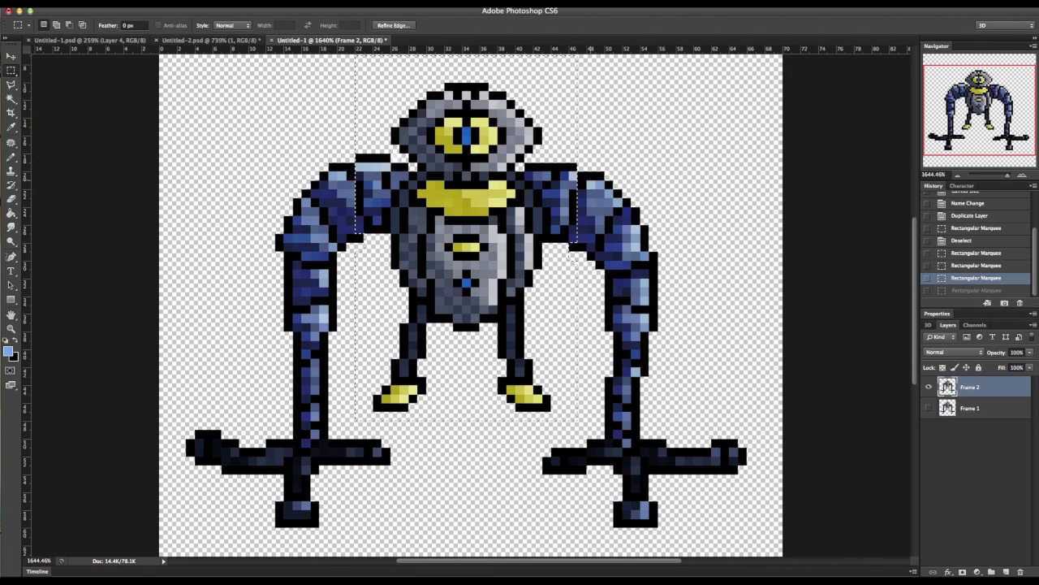
pyautogui.press('alt')
# Step: Move the selected head, torso, legs and inner shoulders down one pixel and clear the selection
pyautogui.press('v')
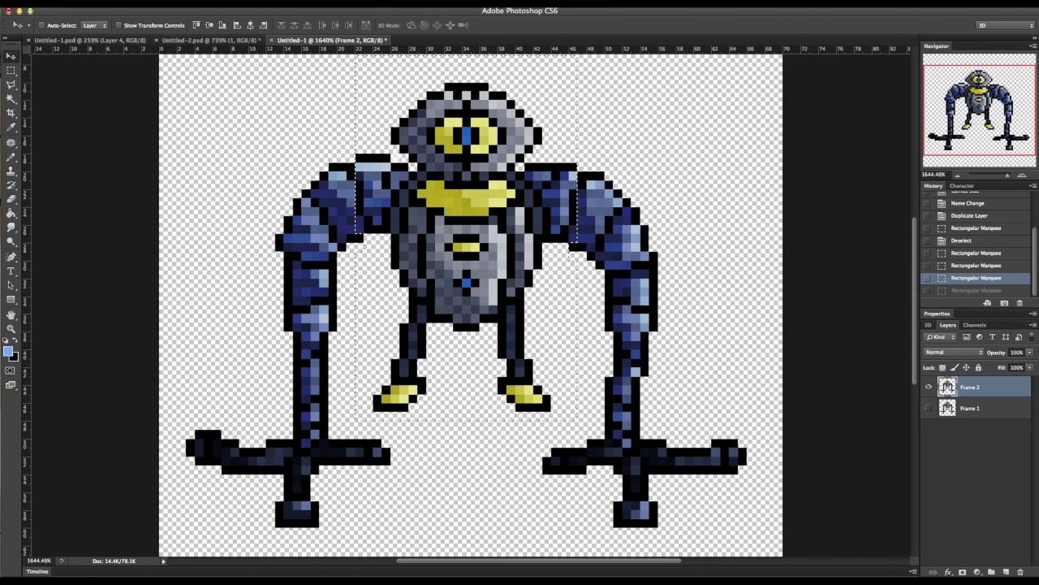
pyautogui.moveTo(564, 213); pyautogui.dragTo(573, 234)
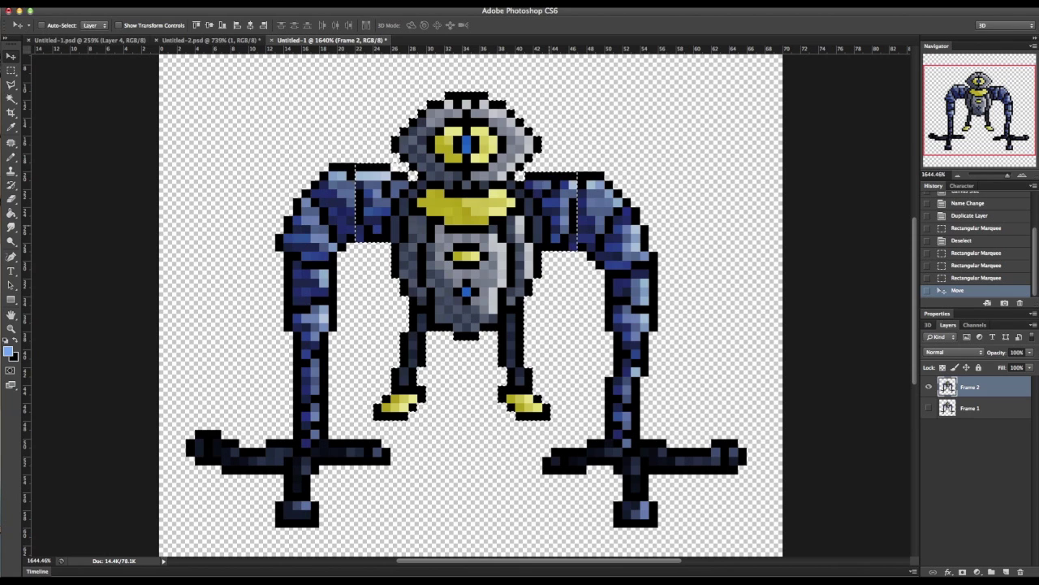
pyautogui.press('m')
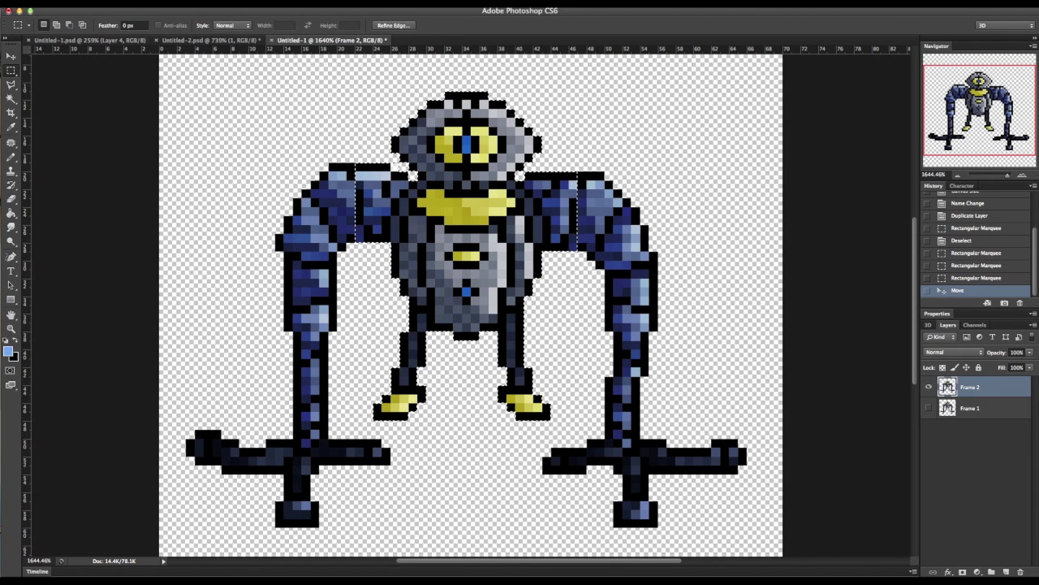
pyautogui.press('super+d')
# Step: Select the outer tips of both robot hands on Frame 2, move them up one pixel and deselect
pyautogui.moveTo(195, 422)
pyautogui.mouseDown()
pyautogui.moveTo(234, 480)
pyautogui.moveTo(245, 474)
pyautogui.mouseUp()
pyautogui.moveTo(179, 413); pyautogui.dragTo(241, 466)
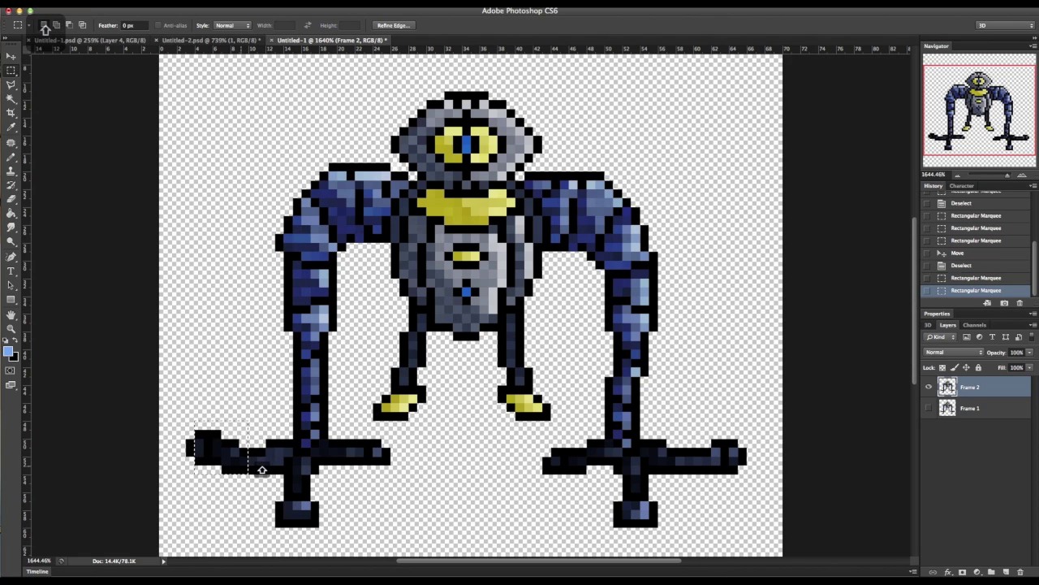
pyautogui.moveTo(746, 481); pyautogui.dragTo(703, 415)
pyautogui.moveTo(11, 43); pyautogui.dragTo(11, 46)
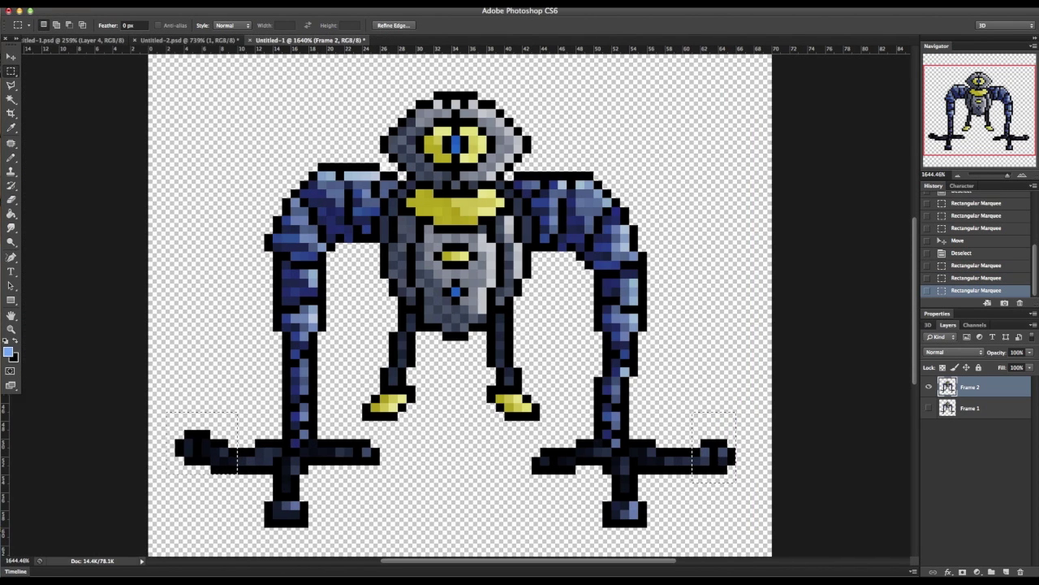
pyautogui.press('v')
pyautogui.moveTo(239, 456); pyautogui.dragTo(239, 449)
pyautogui.press('m')
pyautogui.hotkey('ctrl', 'd')
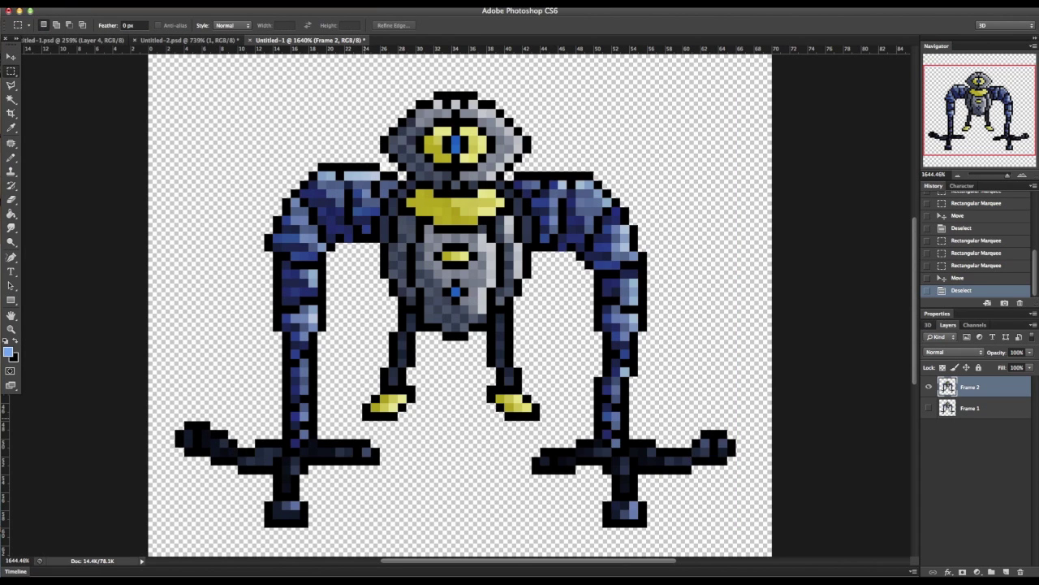
# Step: Shift the robot's left lower leg and foot on Frame 2 one pixel to the right and deselect
pyautogui.moveTo(353, 421); pyautogui.dragTo(434, 331)
pyautogui.press('v')
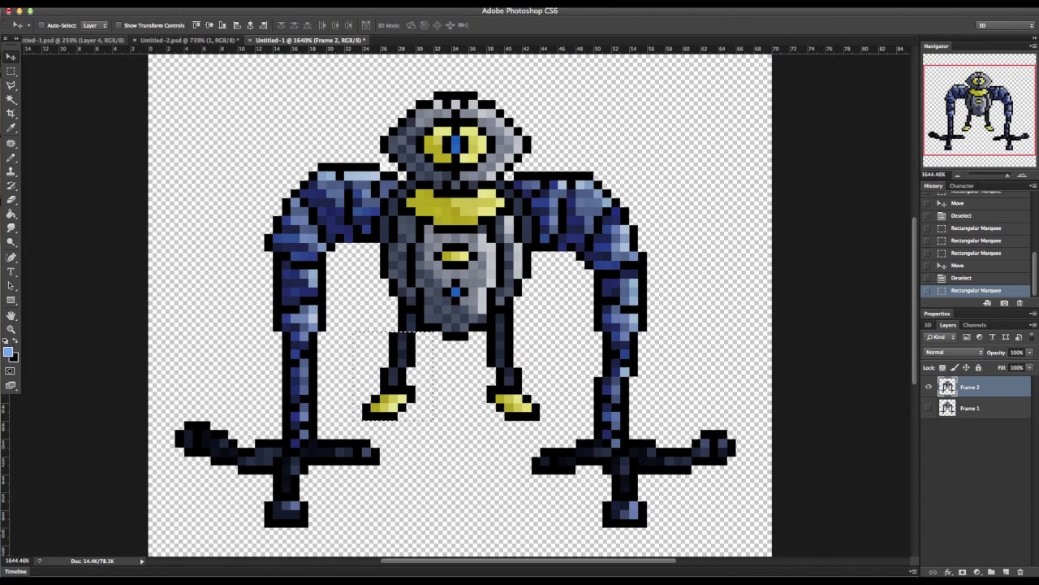
pyautogui.press('Right')
pyautogui.press('m')
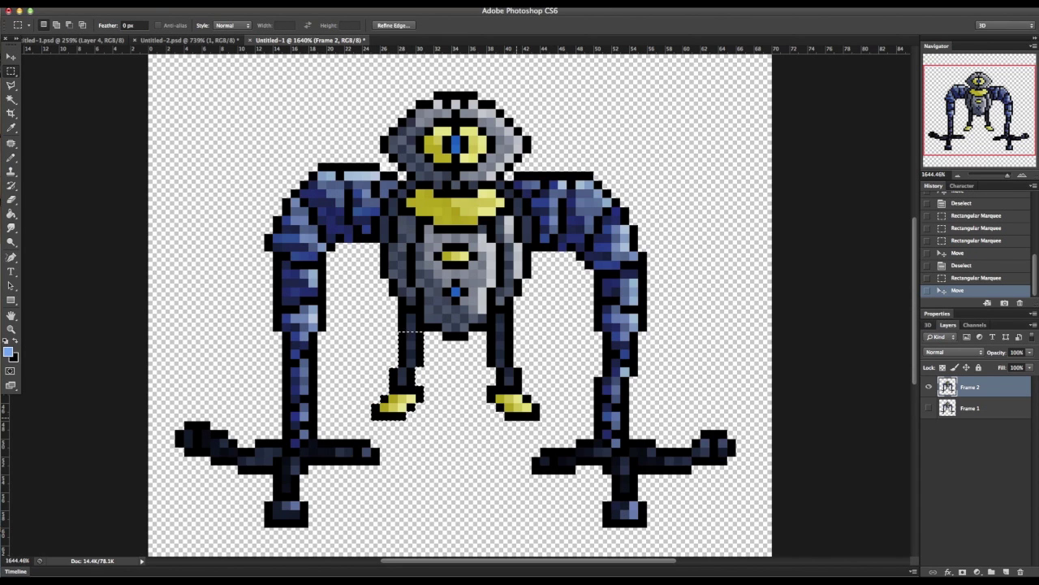
pyautogui.hotkey('ctrl', 'd')
# Step: Shift the robot's right lower leg and foot on Frame 2 one pixel to the right and deselect
pyautogui.moveTo(468, 420)
pyautogui.mouseDown()
pyautogui.moveTo(545, 320)
pyautogui.moveTo(540, 332)
pyautogui.mouseUp()
pyautogui.press('v')
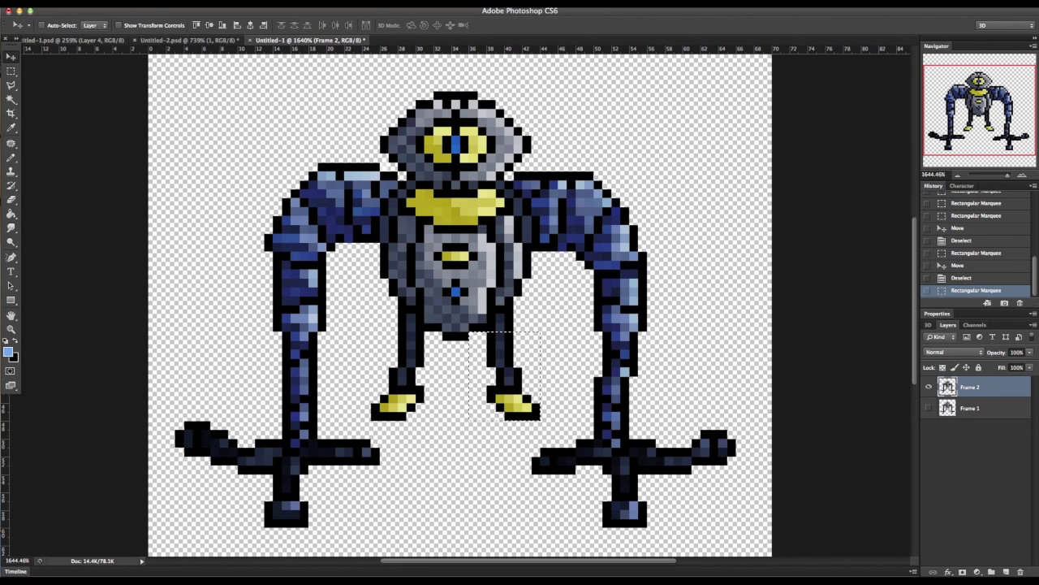
pyautogui.press('Right')
pyautogui.press('m')
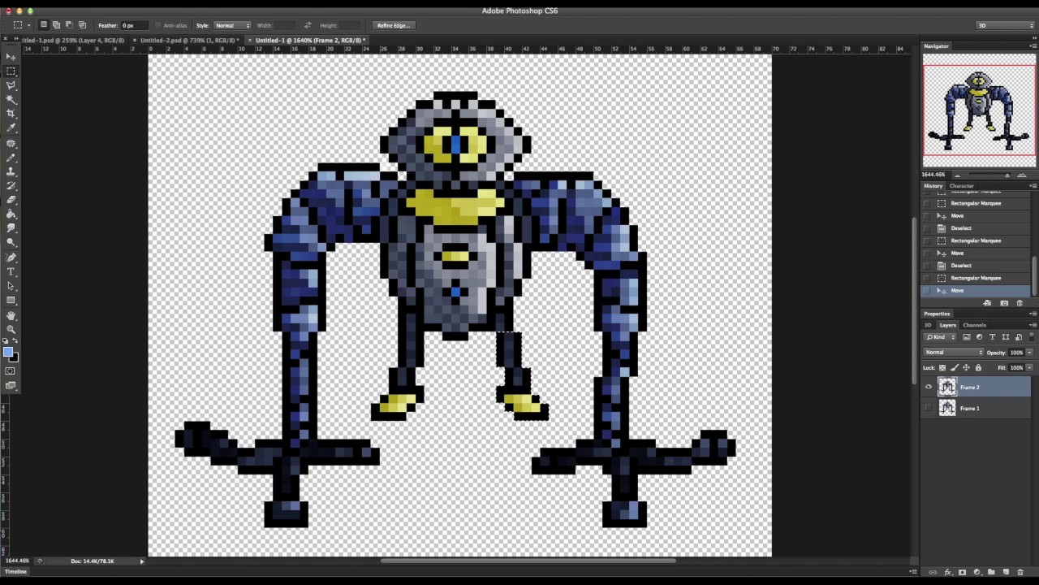
pyautogui.hotkey('ctrl', 'd')
# Step: Select the eye's blue pupil with its black surround on Frame 2, move it one pixel right and deselect
pyautogui.moveTo(452, 127)
pyautogui.mouseDown()
pyautogui.moveTo(460, 164)
pyautogui.moveTo(479, 128)
pyautogui.moveTo(474, 143)
pyautogui.mouseUp()
pyautogui.press('v')
pyautogui.click(221, 2)
pyautogui.click(239, 21)
# Step: Fill the empty pixels beside the moved pupil with the Pencil, using light to dark yellows sampled from the eye
pyautogui.press('b')
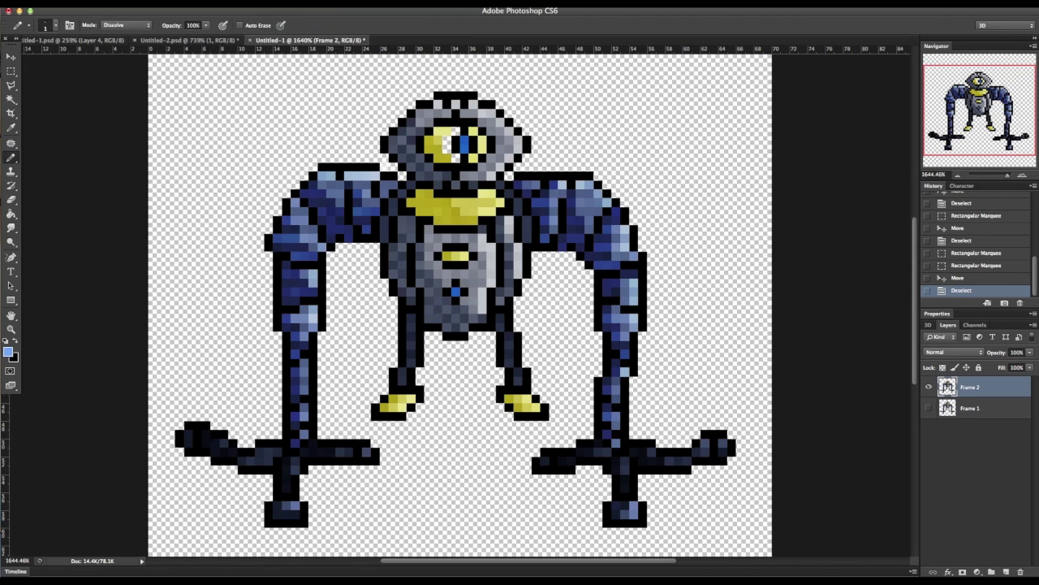
pyautogui.keyDown('alt'); pyautogui.click(443, 128); pyautogui.keyUp('alt')
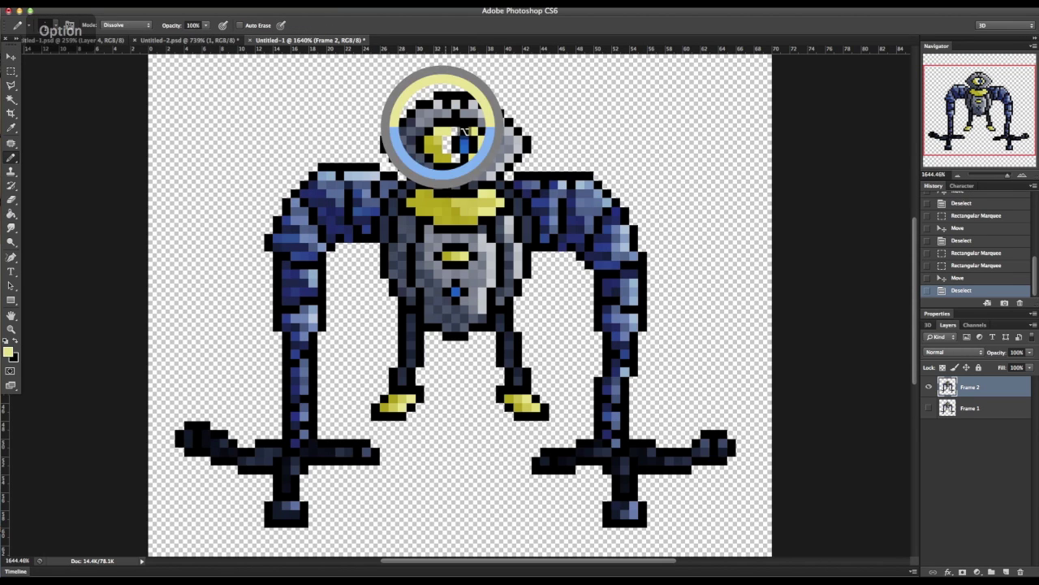
pyautogui.click(455, 131)
pyautogui.keyDown('alt'); pyautogui.click(438, 141); pyautogui.keyUp('alt')
pyautogui.moveTo(447, 140); pyautogui.dragTo(456, 158)
pyautogui.keyDown('alt'); pyautogui.click(446, 158); pyautogui.keyUp('alt')
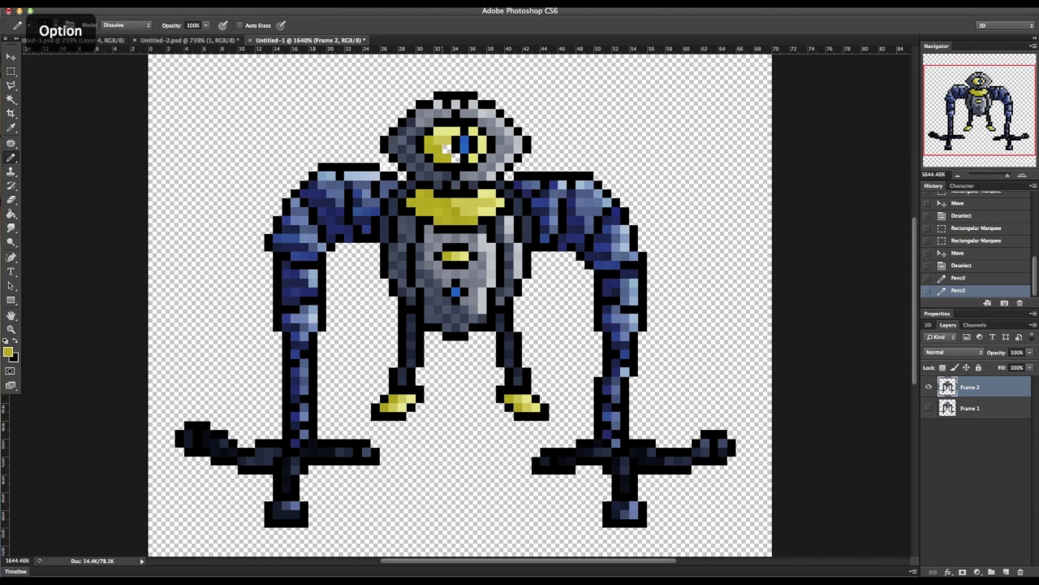
pyautogui.keyDown('alt'); pyautogui.click(443, 161); pyautogui.keyUp('alt')
pyautogui.click(447, 149)
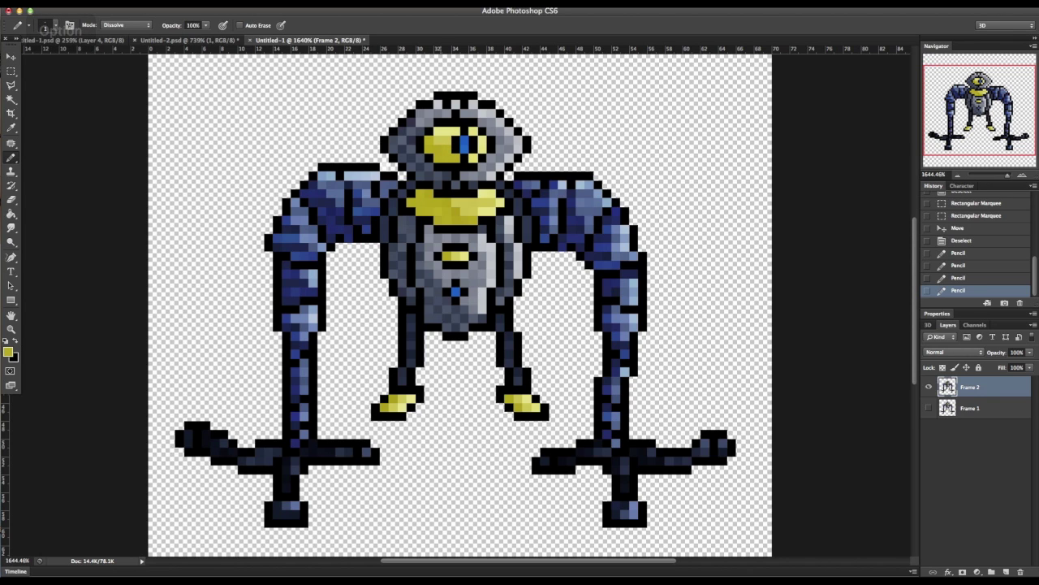
# Step: Duplicate the Frame 2 layer as Frame 3 and hide Frame 2
pyautogui.rightClick(970, 388)
pyautogui.click(849, 234)
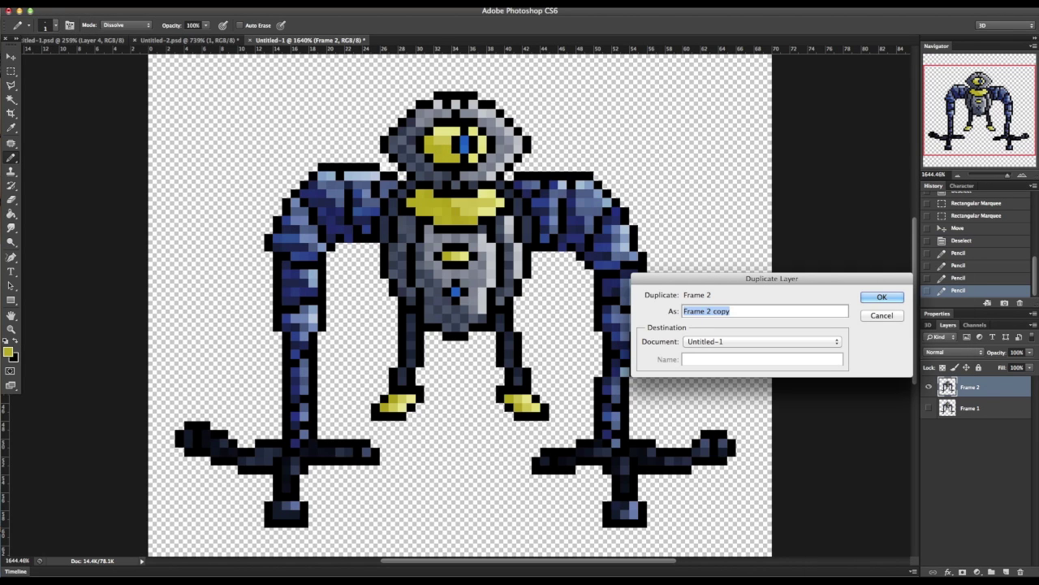
pyautogui.write('Frame 3')
pyautogui.press('Return')
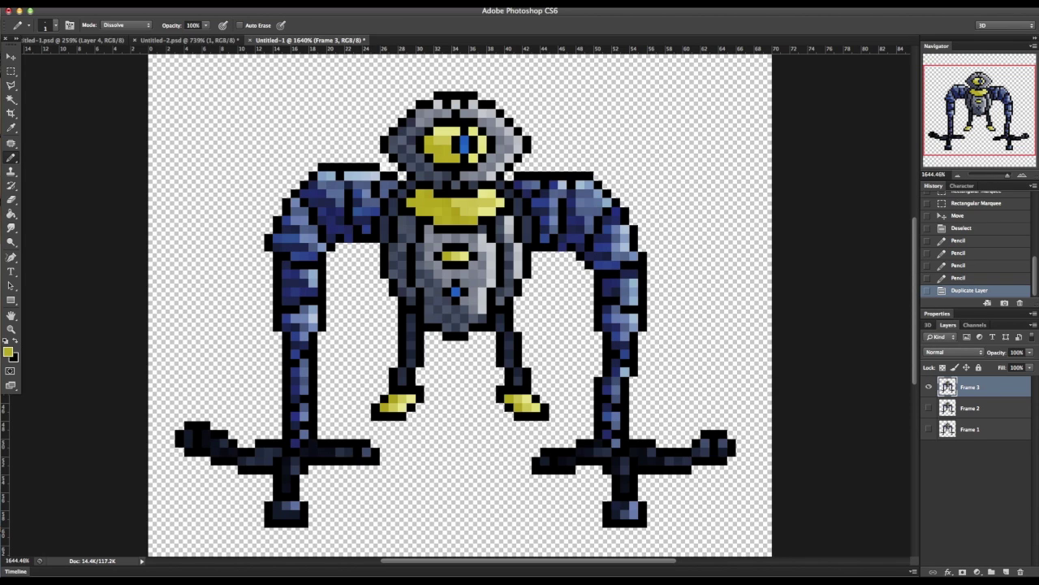
# Step: Select the head, torso, legs and inner shoulders on Frame 3, move them down one pixel and deselect
pyautogui.press('m')
pyautogui.moveTo(371, 73)
pyautogui.mouseDown()
pyautogui.moveTo(406, 301)
pyautogui.moveTo(532, 420)
pyautogui.mouseUp()
pyautogui.moveTo(532, 73); pyautogui.dragTo(539, 74)
pyautogui.moveTo(542, 420); pyautogui.dragTo(549, 412)
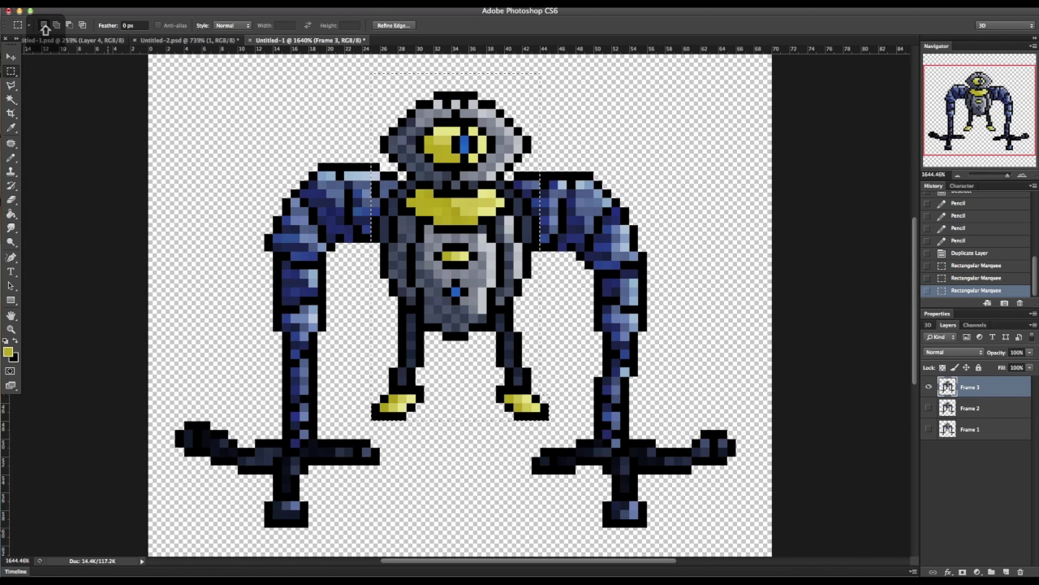
pyautogui.press('v')
pyautogui.moveTo(520, 300); pyautogui.dragTo(521, 308)
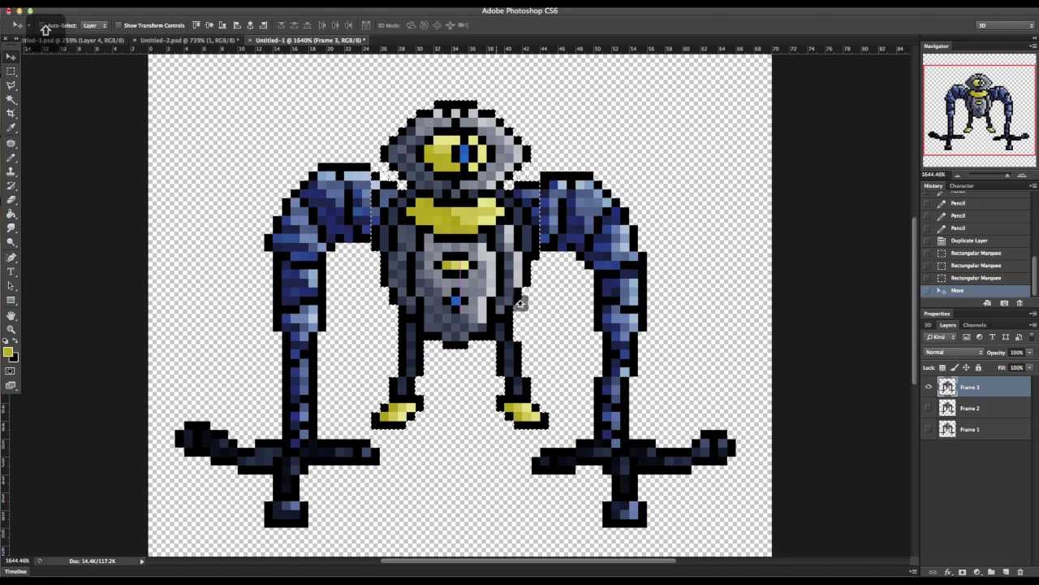
pyautogui.click(230, 2)
pyautogui.click(238, 21)
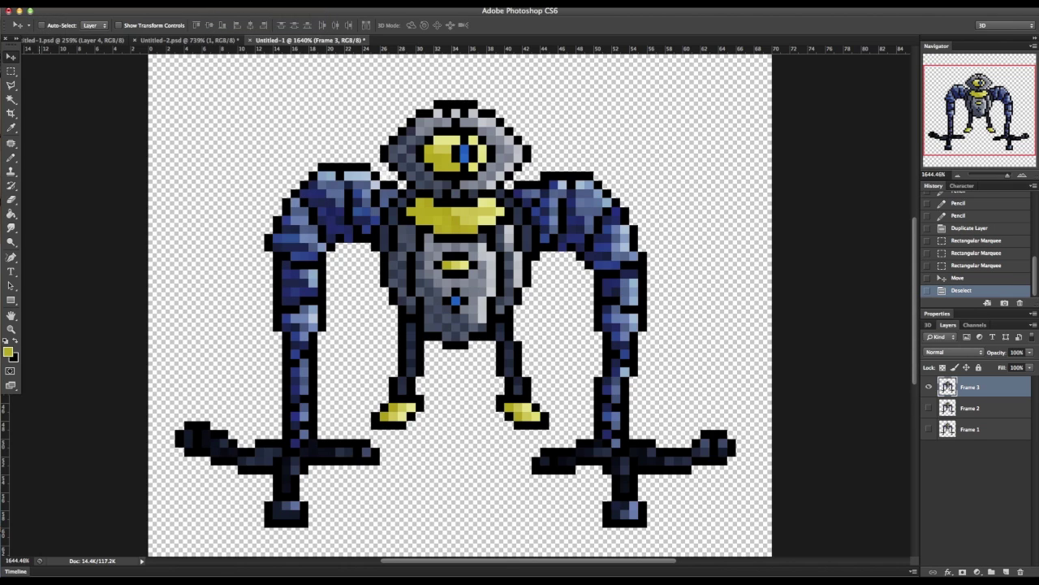
# Step: Clean up the shoulder joins on Frame 3 by erasing a stray outline pixel and penciling in black outline pixels
pyautogui.press('e')
pyautogui.click(546, 176)
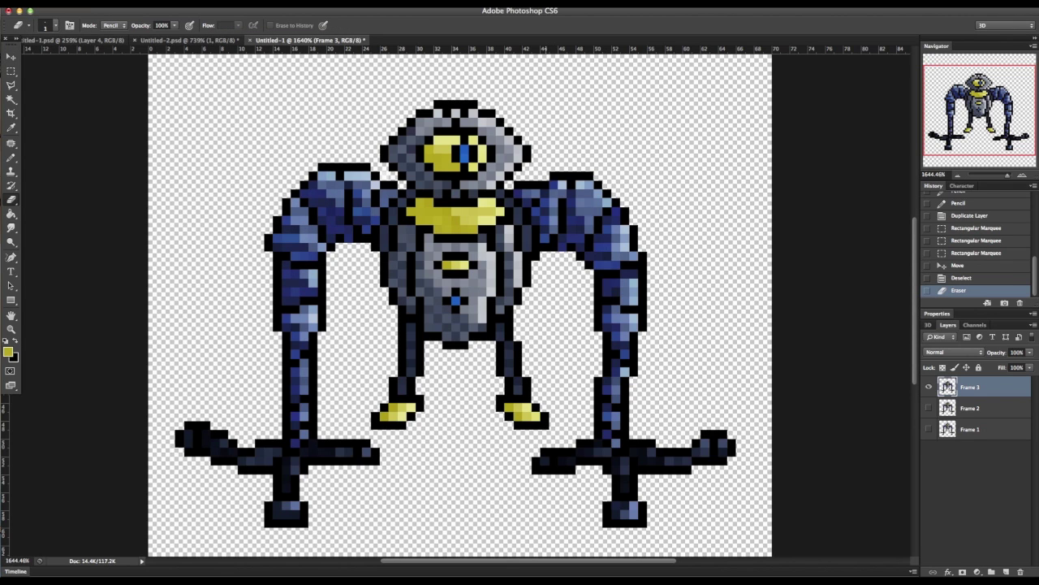
pyautogui.press('b')
pyautogui.keyDown('alt'); pyautogui.click(363, 238); pyautogui.keyUp('alt')
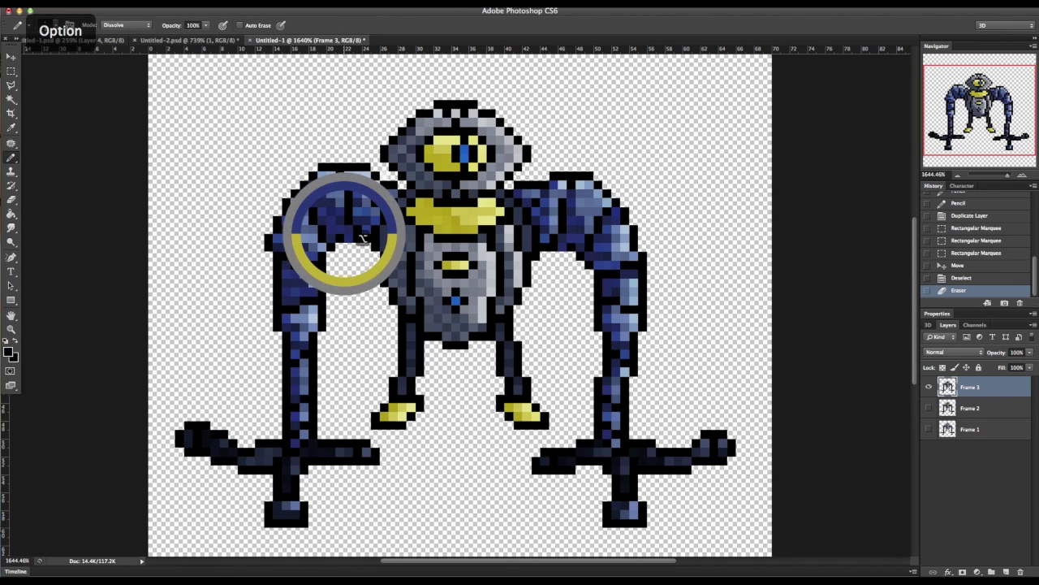
pyautogui.click(363, 238)
pyautogui.click(545, 185)
# Step: Show Frame 2 instead, pencil black outline pixels beneath both upper arms, and return to Frame 3
pyautogui.click(929, 408)
pyautogui.click(929, 387)
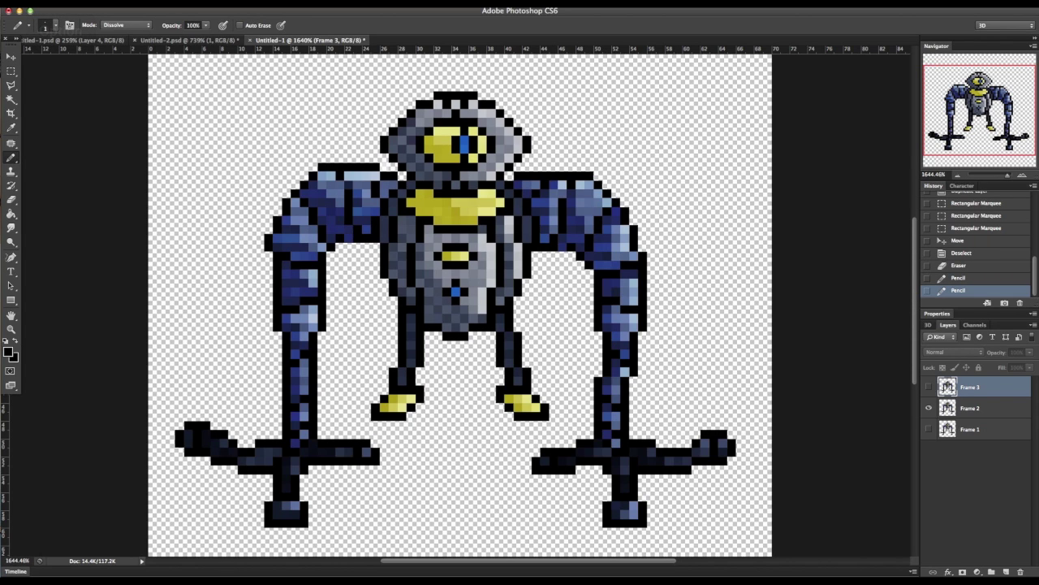
pyautogui.hotkey('alt', '[')
pyautogui.click(349, 238)
pyautogui.click(562, 247)
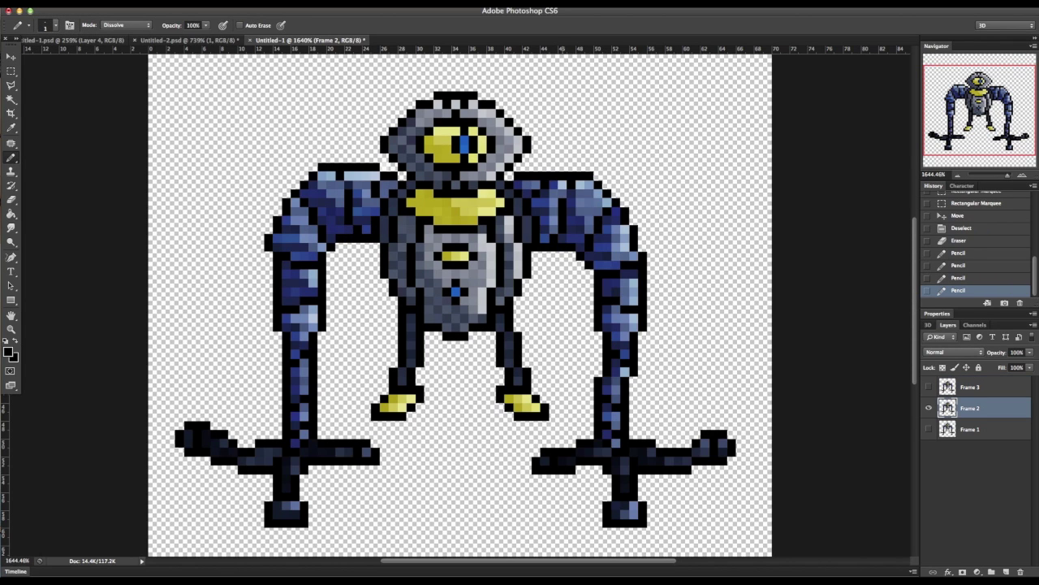
pyautogui.hotkey('alt', ']')
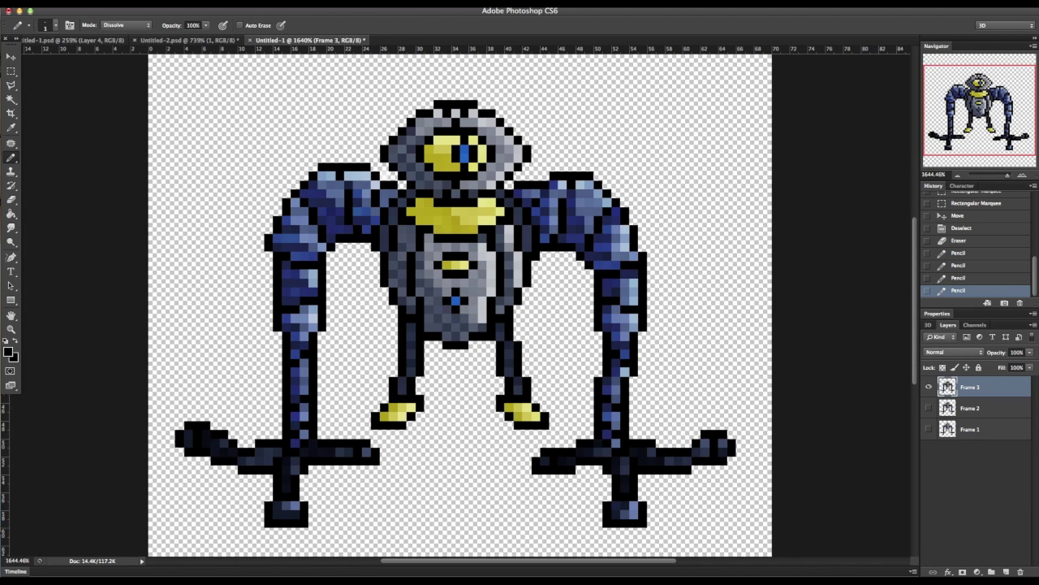
# Step: Move the eye's pupil on Frame 3 one pixel to the right and fill the gap beside it with yellow
pyautogui.press('m')
pyautogui.moveTo(454, 147)
pyautogui.mouseDown()
pyautogui.moveTo(476, 160)
pyautogui.moveTo(468, 168)
pyautogui.mouseUp()
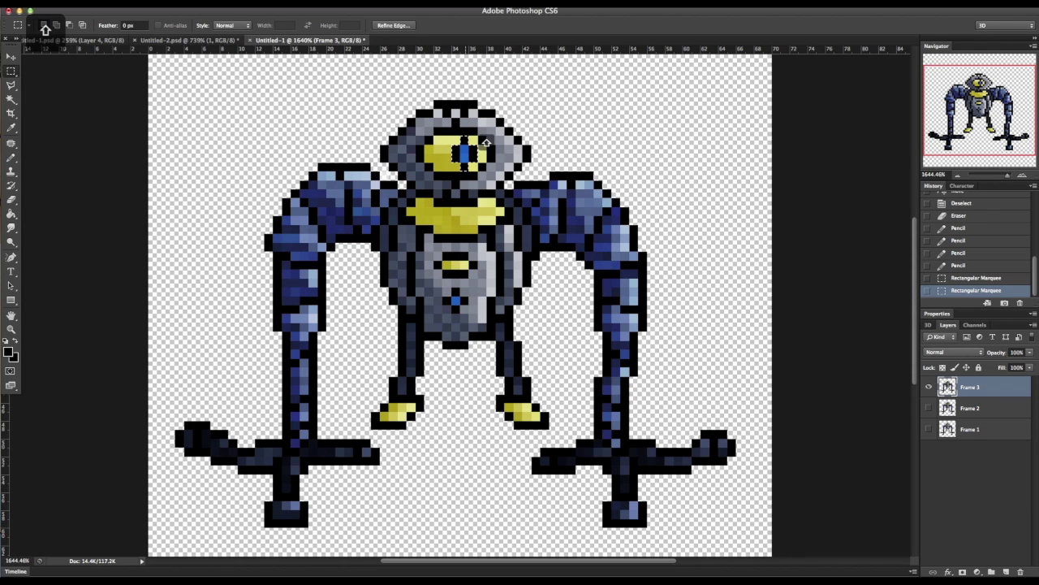
pyautogui.press('v')
pyautogui.press('Right')
pyautogui.hotkey('ctrl', 'd')
pyautogui.press('b')
pyautogui.click(457, 150)
# Step: On Frame 3, shift the feet one pixel right, raise the hands' outer tips one pixel, and erase the extra outline pixels there
pyautogui.press('m')
pyautogui.hotkey('ctrl', 'd')
pyautogui.press('e')
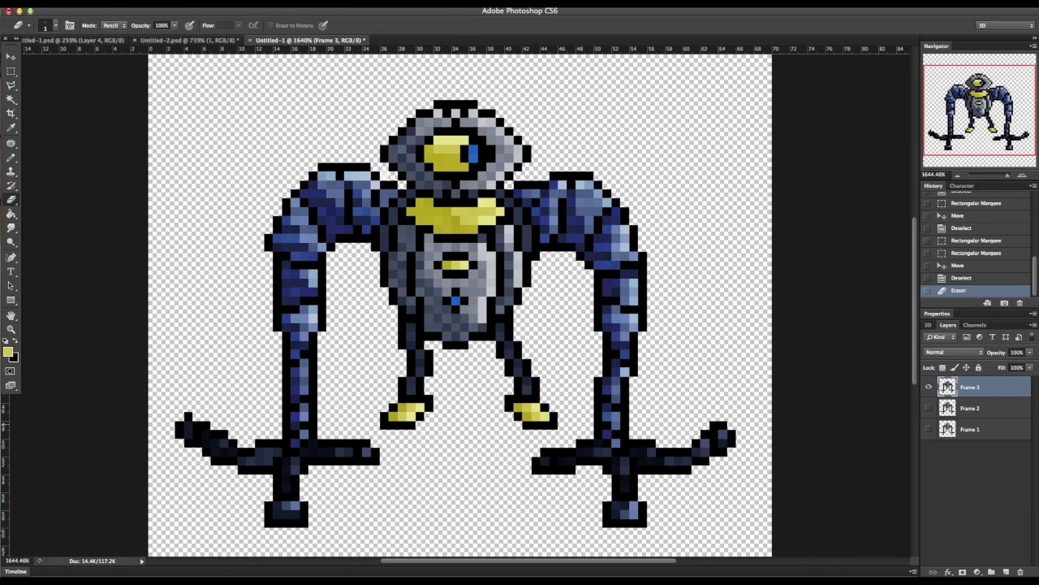
pyautogui.click(714, 425)
# Step: Compare the robot's poses on Frames 1, 2 and 3 by alternating the visibility of the three layers
pyautogui.click(929, 387)
pyautogui.click(929, 428)
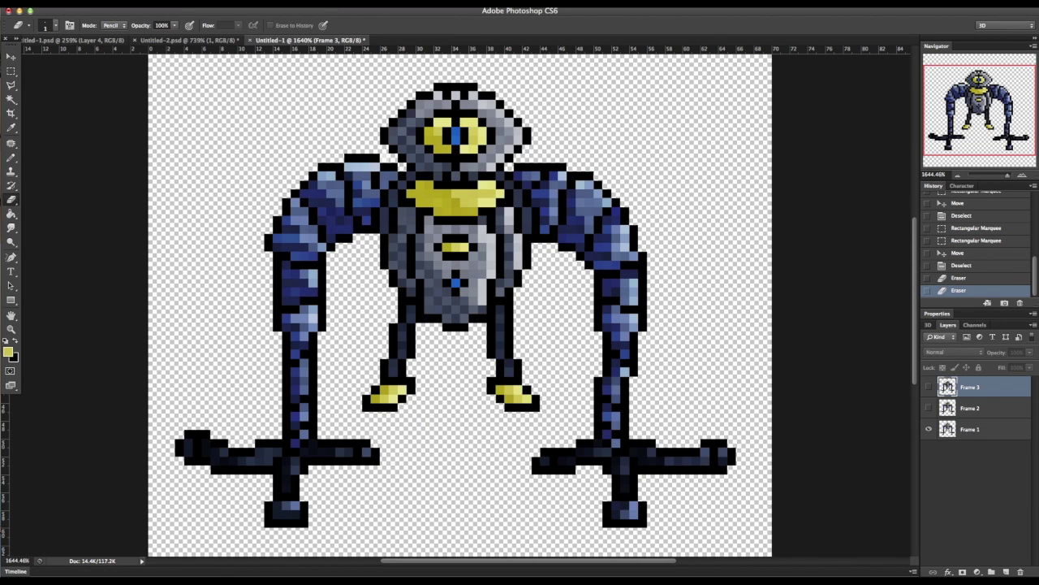
pyautogui.click(929, 407)
pyautogui.click(929, 387)
pyautogui.click(929, 388)
pyautogui.click(928, 408)
pyautogui.click(929, 408)
pyautogui.click(929, 387)
pyautogui.click(928, 387)
pyautogui.click(929, 407)
pyautogui.click(929, 387)
pyautogui.click(929, 407)
pyautogui.click(929, 387)
pyautogui.click(929, 407)
# Step: Show only Frame 2 and pencil the upper pixel of its pupil with blue 4686dd, derived from the pupil's sampled colour
pyautogui.click(971, 408)
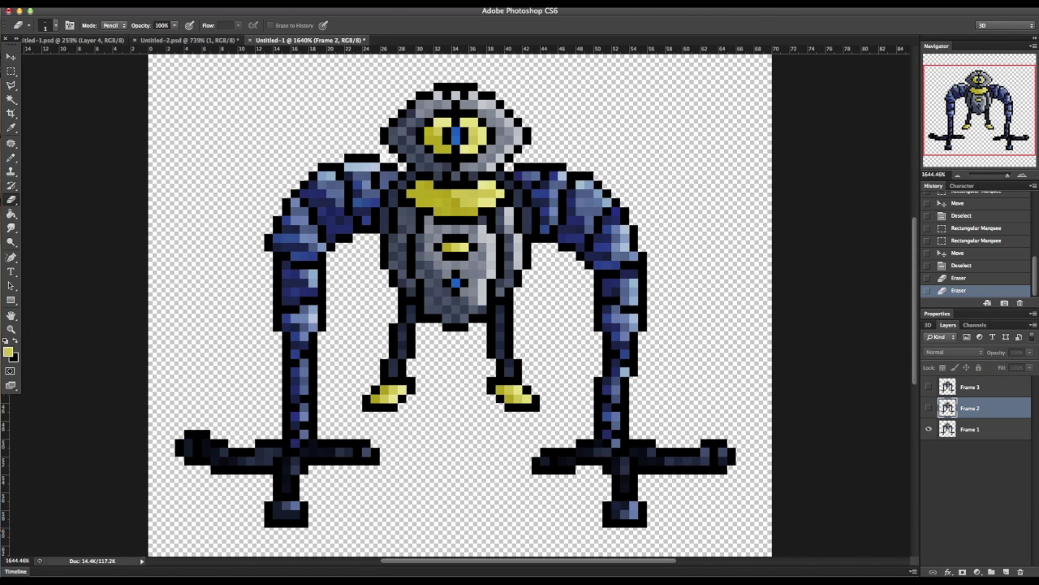
pyautogui.click(929, 407)
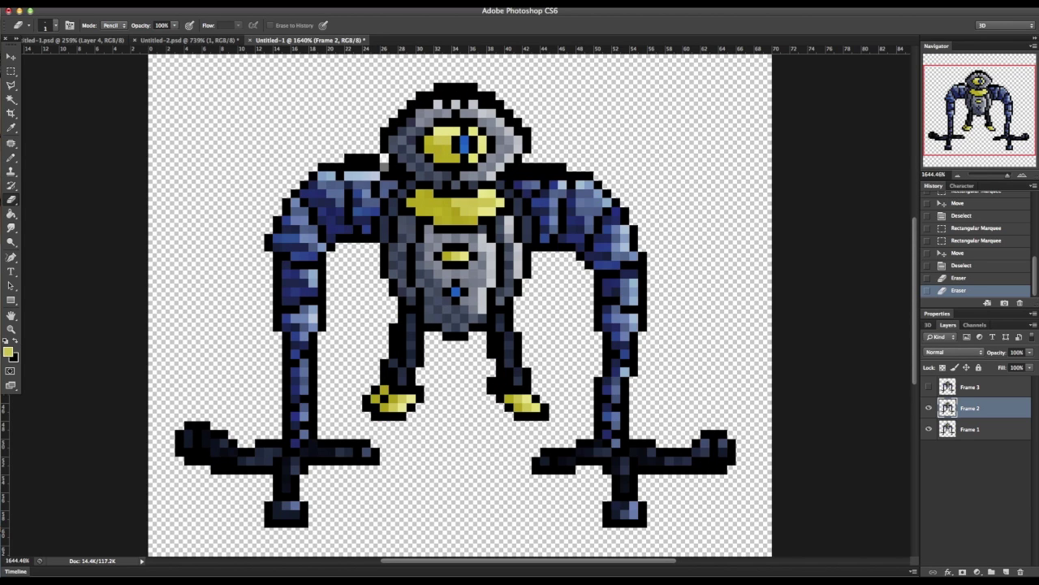
pyautogui.click(929, 429)
pyautogui.click(10, 157)
pyautogui.click(8, 352)
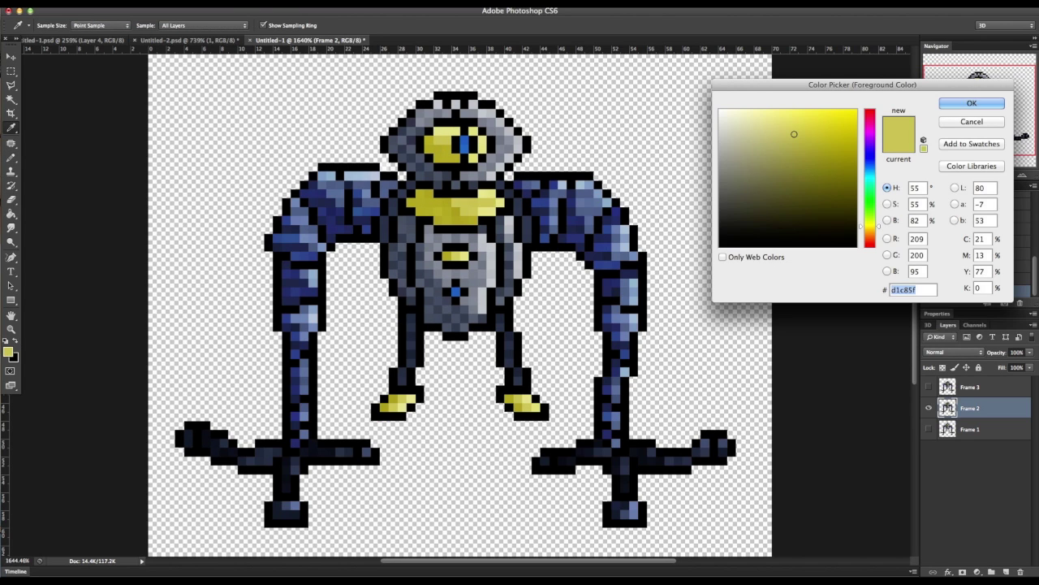
pyautogui.click(464, 145)
pyautogui.click(814, 127)
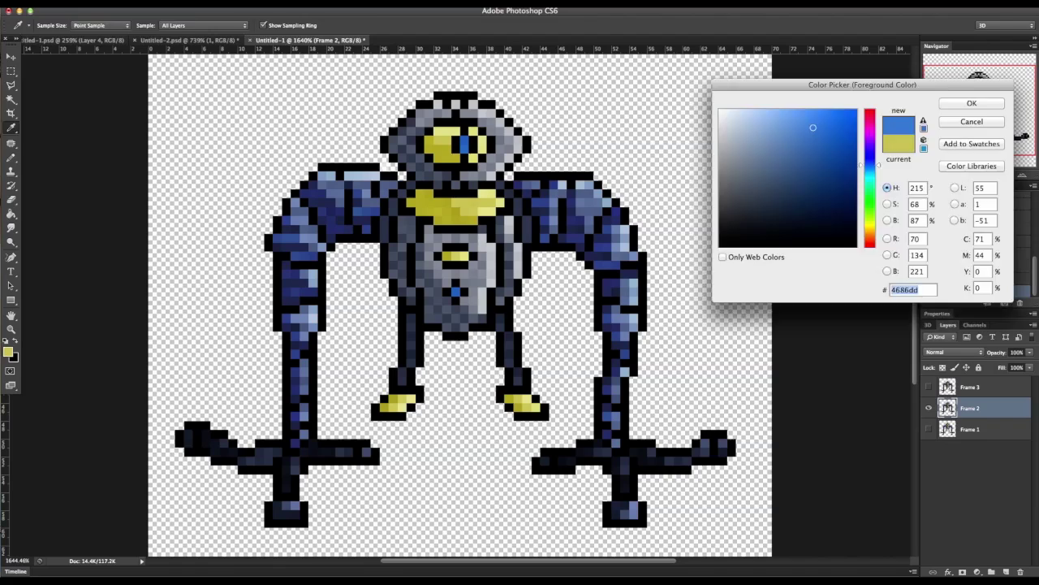
pyautogui.click(972, 103)
pyautogui.click(464, 140)
# Step: Choose a lighter blue and pencil it over the upper pixel of Frame 2's pupil as a highlight
pyautogui.click(8, 351)
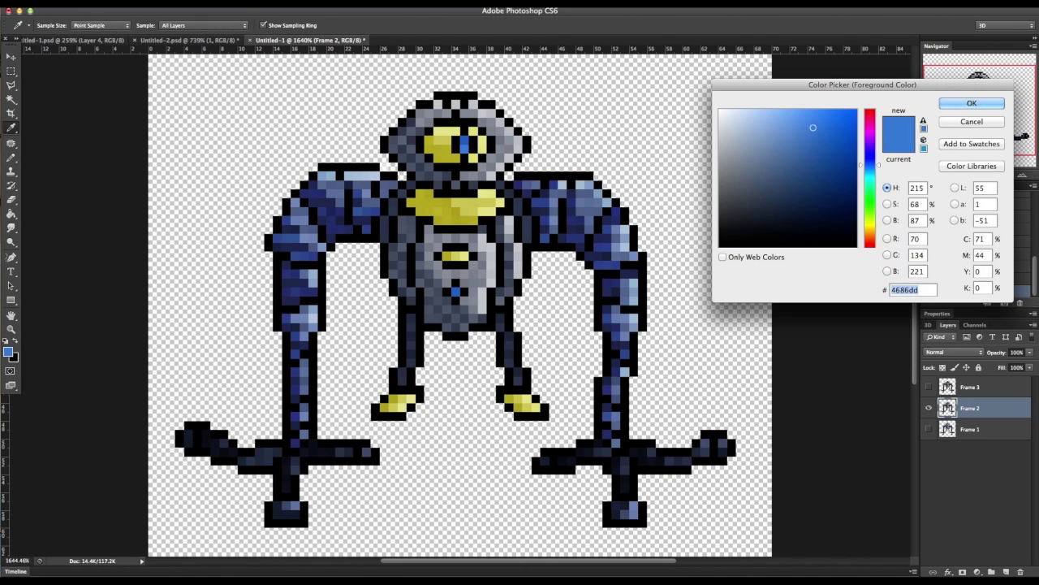
pyautogui.click(800, 118)
pyautogui.click(972, 103)
pyautogui.click(464, 140)
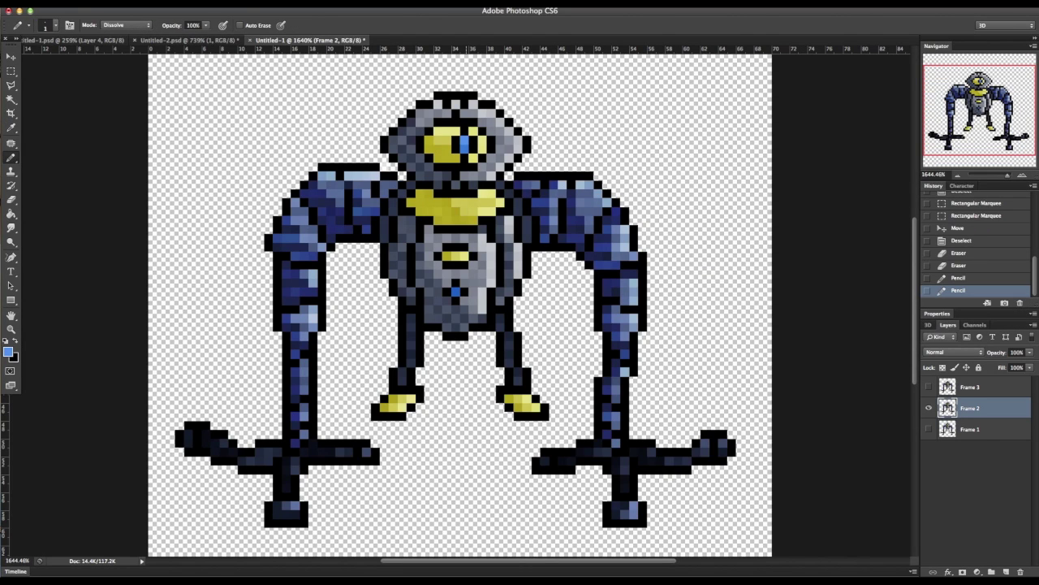
# Step: Show Frame 3 instead and pencil an even lighter blue highlight onto the upper part of its pupil
pyautogui.click(928, 408)
pyautogui.click(966, 388)
pyautogui.click(474, 150)
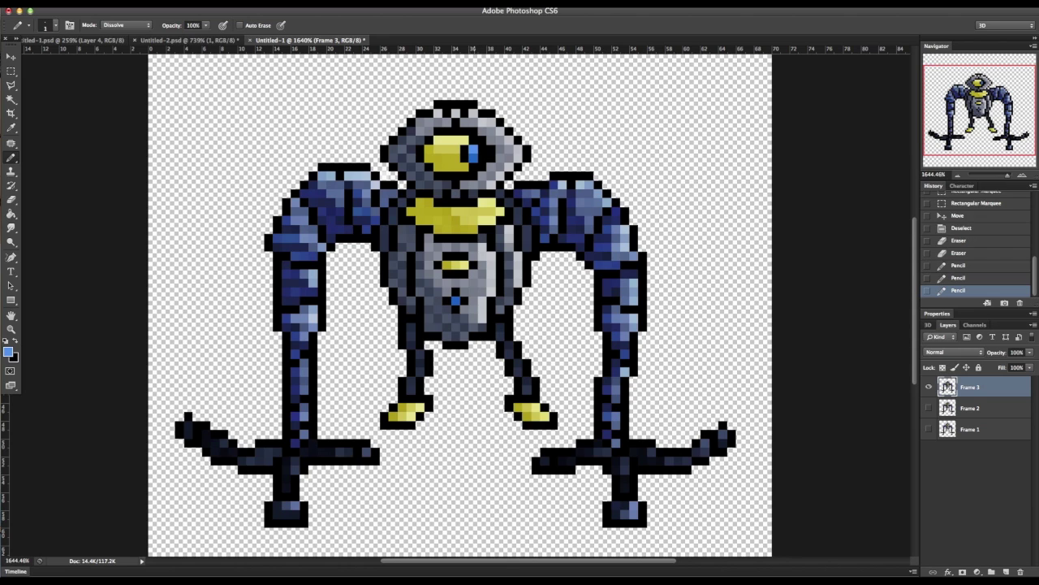
pyautogui.click(9, 352)
pyautogui.click(778, 112)
pyautogui.click(972, 102)
pyautogui.click(473, 150)
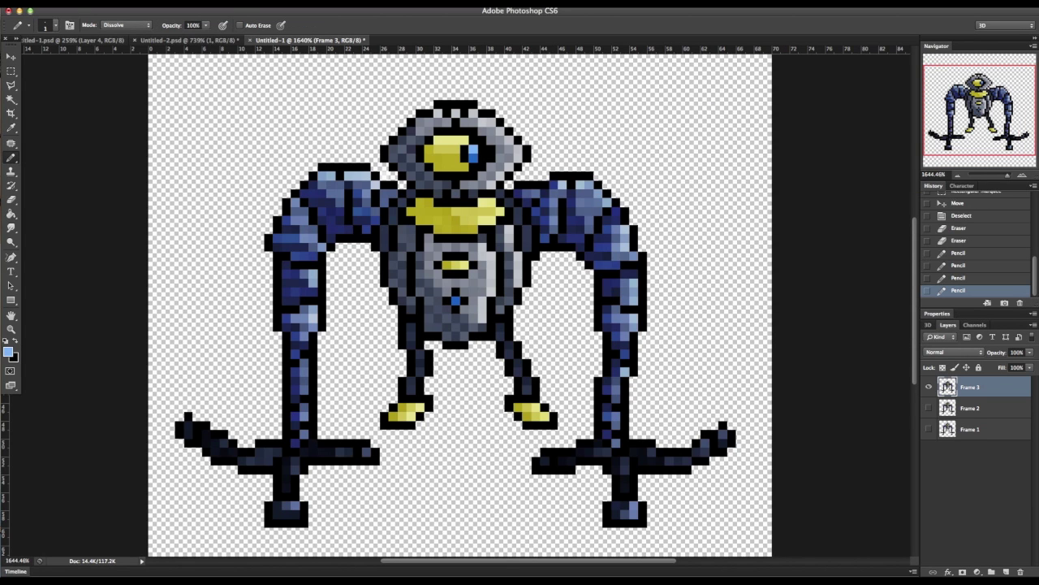
# Step: Choose a slightly deeper light blue and pencil it over the lower and upper pixels of Frame 3's pupil
pyautogui.click(8, 352)
pyautogui.click(780, 127)
pyautogui.click(972, 102)
pyautogui.click(473, 159)
pyautogui.click(473, 149)
# Step: With only the Frame 1 layer visible, open the timeline and create a frame animation
pyautogui.click(929, 387)
pyautogui.click(929, 429)
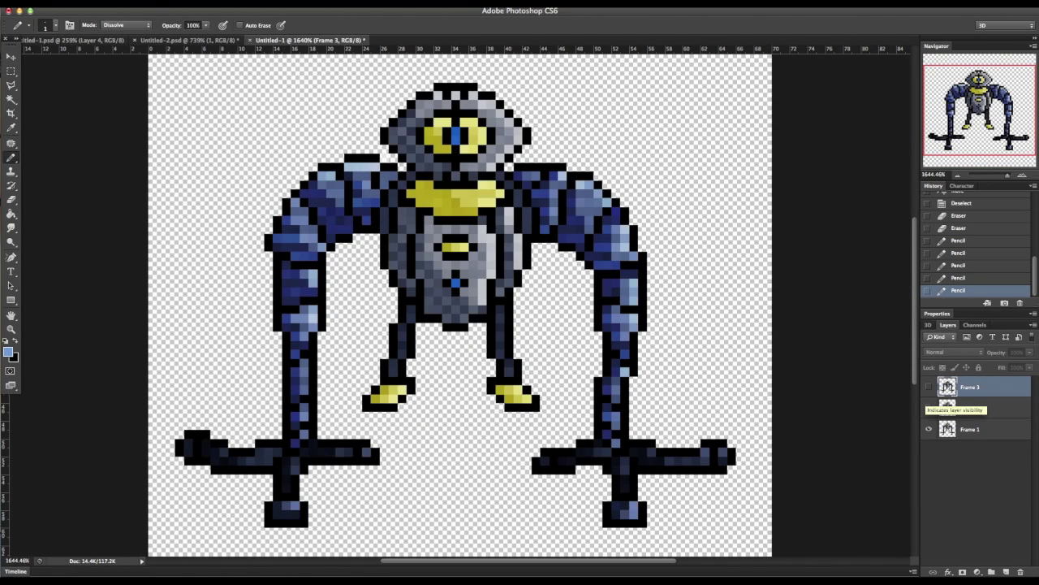
pyautogui.click(334, 2)
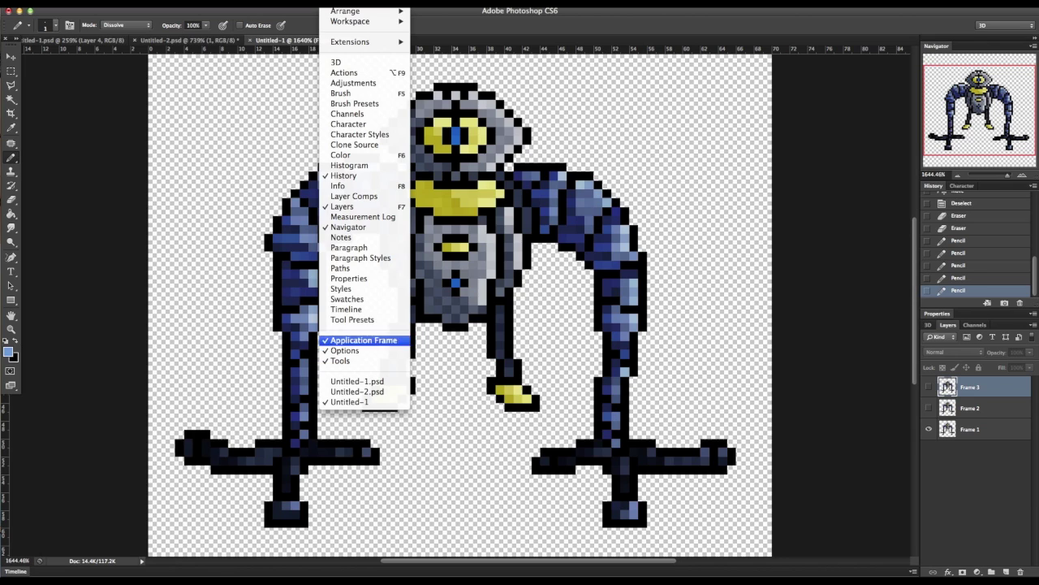
pyautogui.click(349, 310)
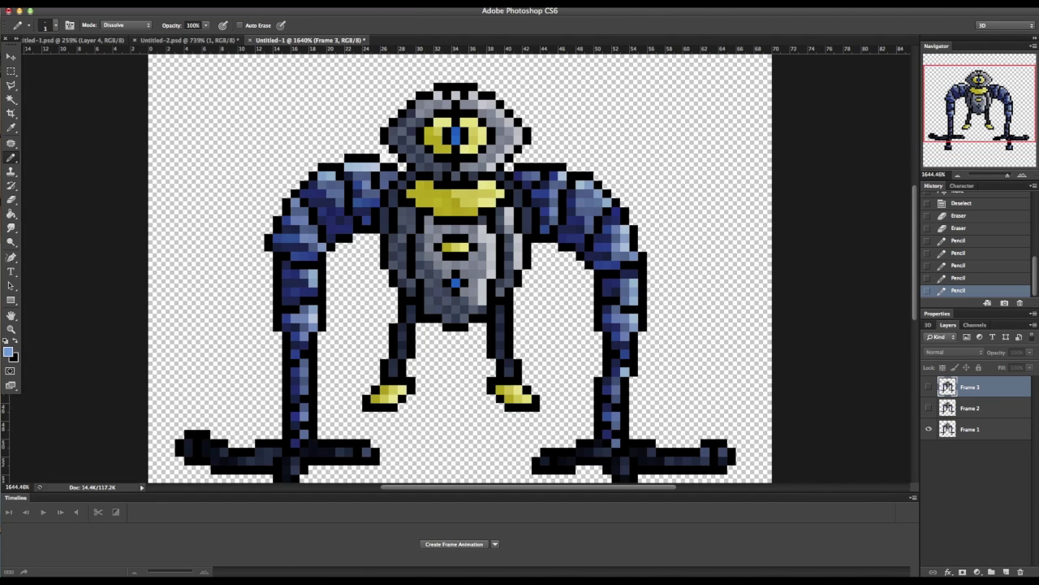
pyautogui.click(495, 544)
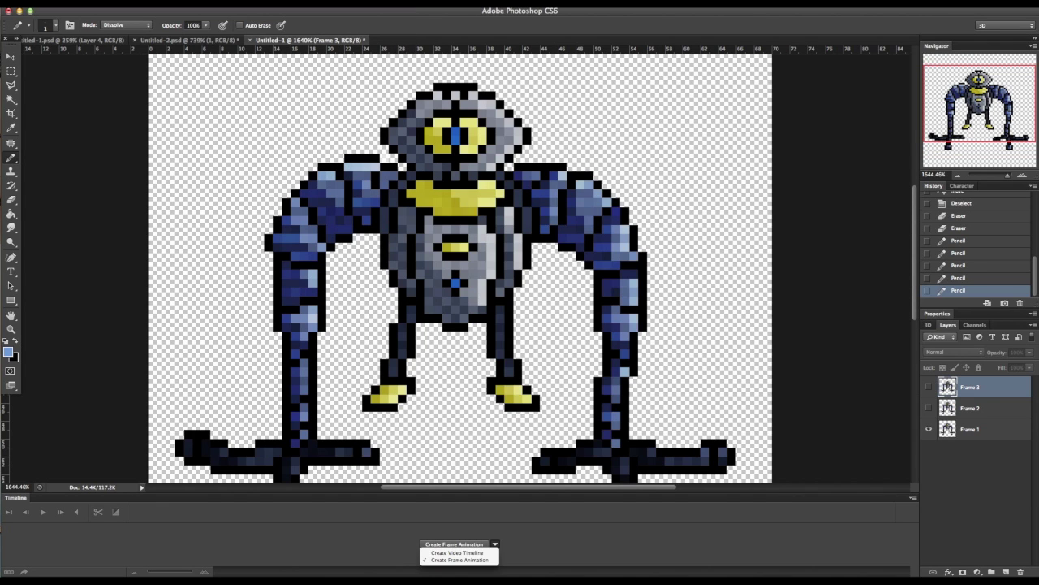
pyautogui.click(495, 544)
pyautogui.click(496, 544)
pyautogui.click(459, 559)
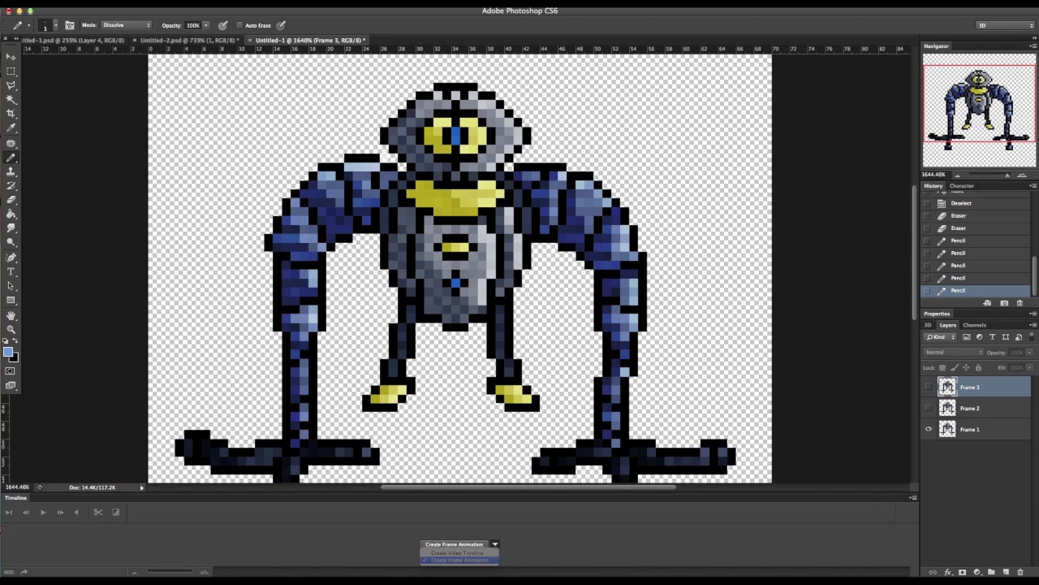
pyautogui.click(454, 544)
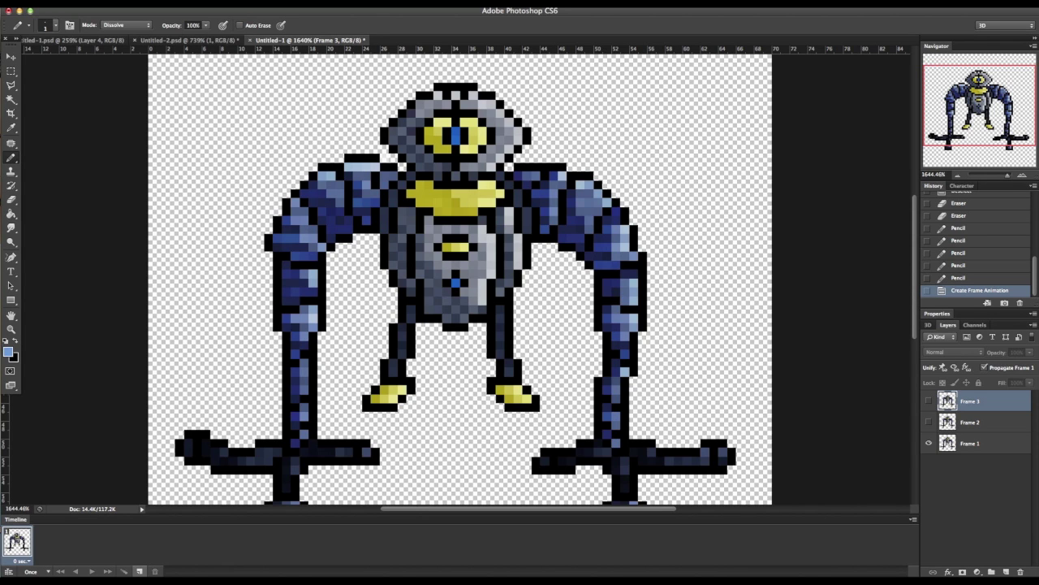
# Step: Add a second animation frame that shows the Frame 2 layer instead of Frame 1
pyautogui.click(140, 571)
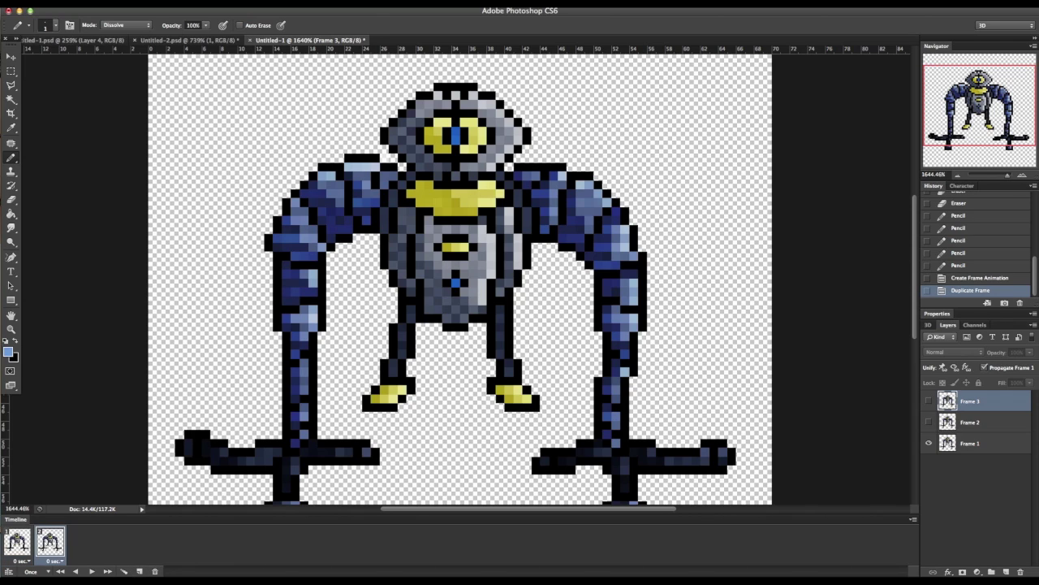
pyautogui.press('space')
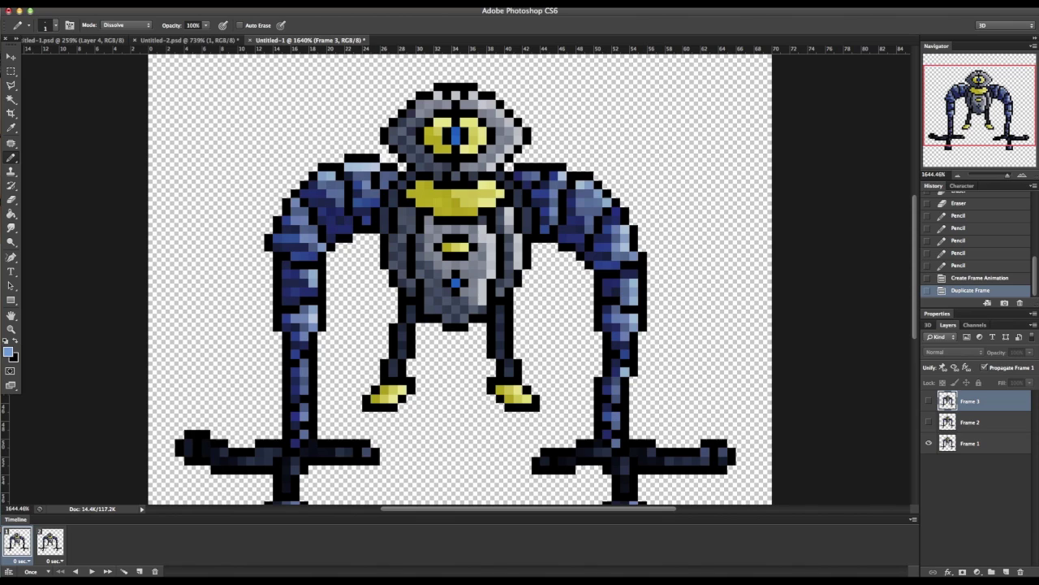
pyautogui.click(971, 443)
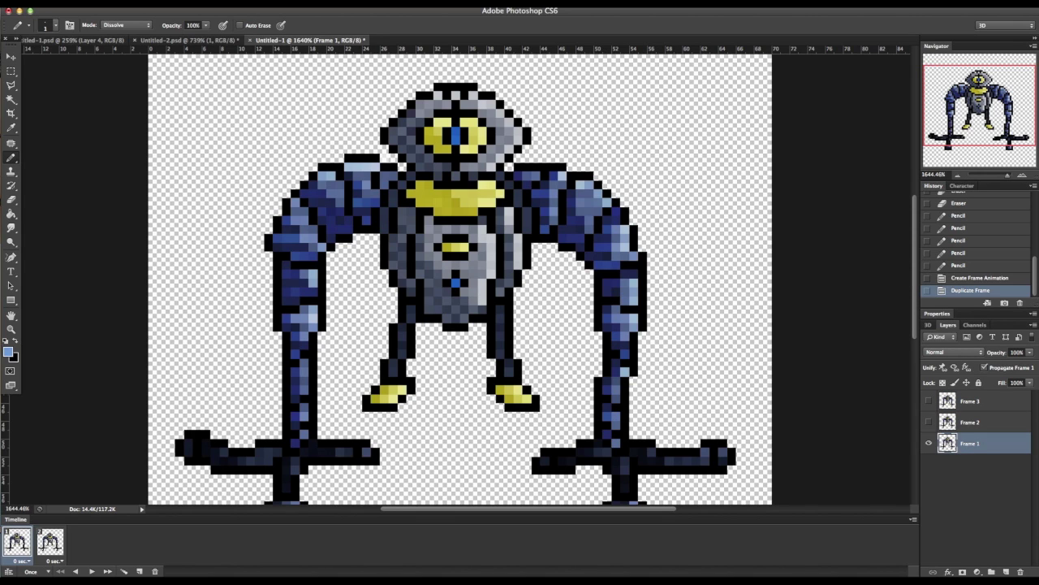
pyautogui.click(50, 542)
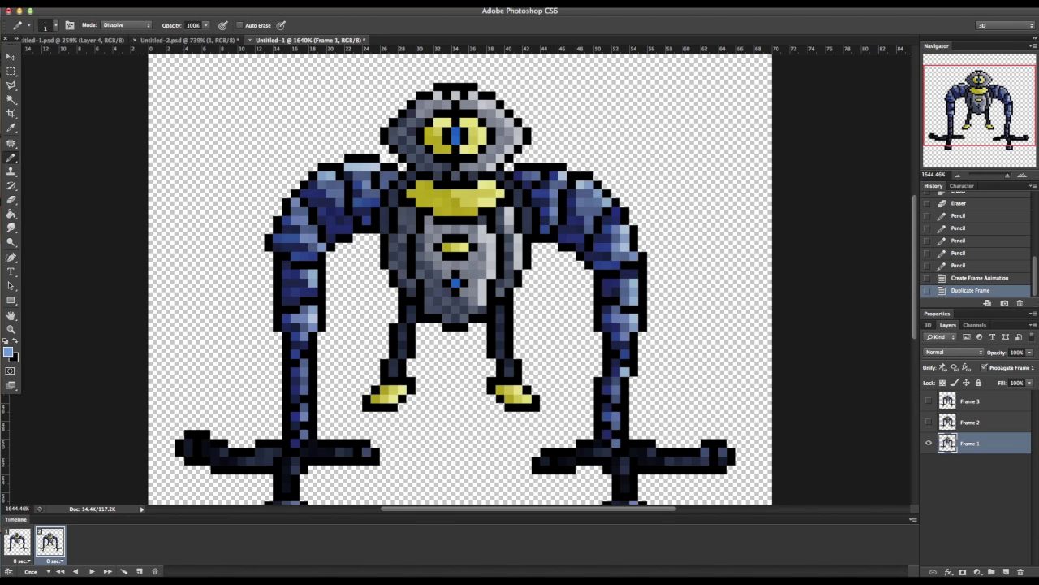
pyautogui.click(928, 443)
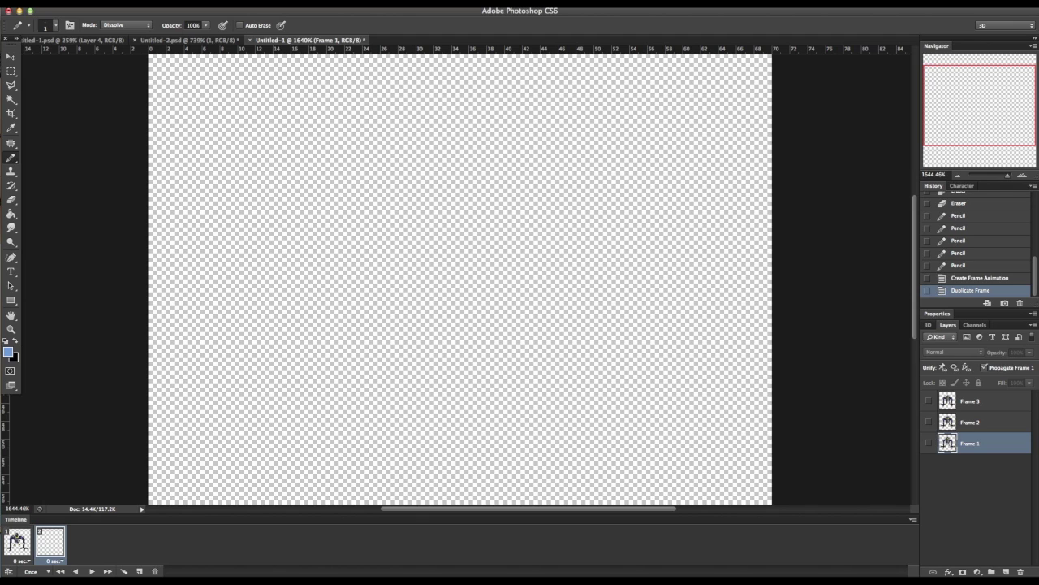
pyautogui.click(928, 422)
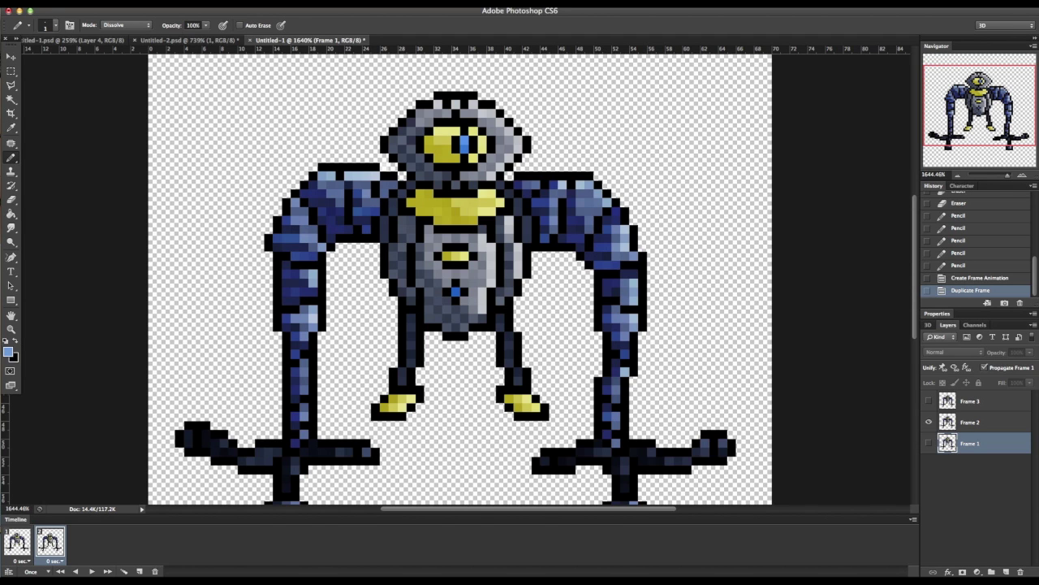
# Step: Alternate between the first and second animation frames to compare the robot's movement
pyautogui.click(17, 542)
pyautogui.click(51, 541)
pyautogui.click(17, 542)
pyautogui.click(50, 542)
pyautogui.click(17, 542)
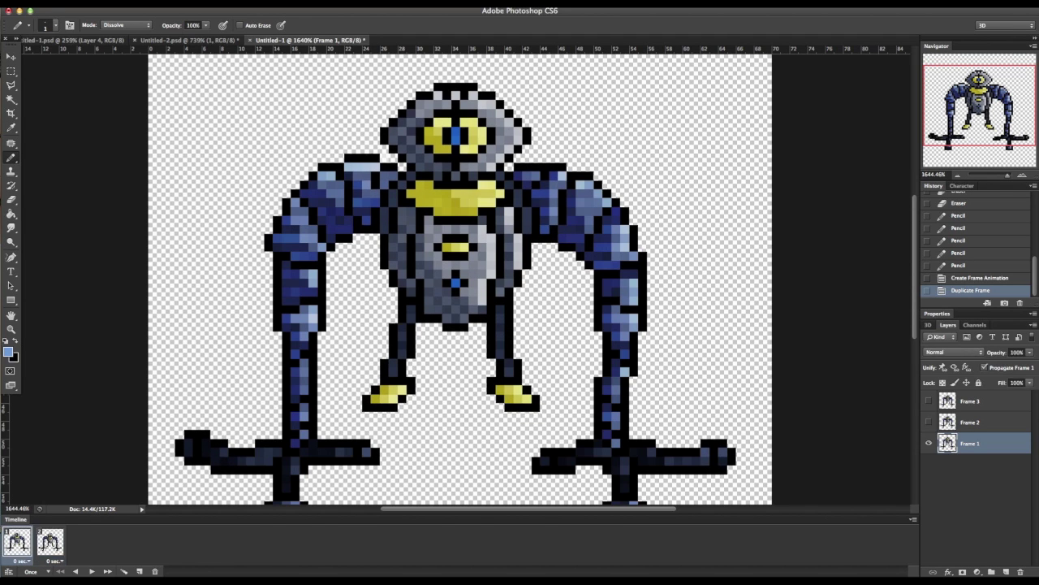
pyautogui.click(51, 541)
pyautogui.click(17, 541)
pyautogui.click(50, 542)
pyautogui.click(17, 541)
pyautogui.click(50, 541)
# Step: Add a third animation frame that shows only the Frame 3 layer
pyautogui.click(140, 572)
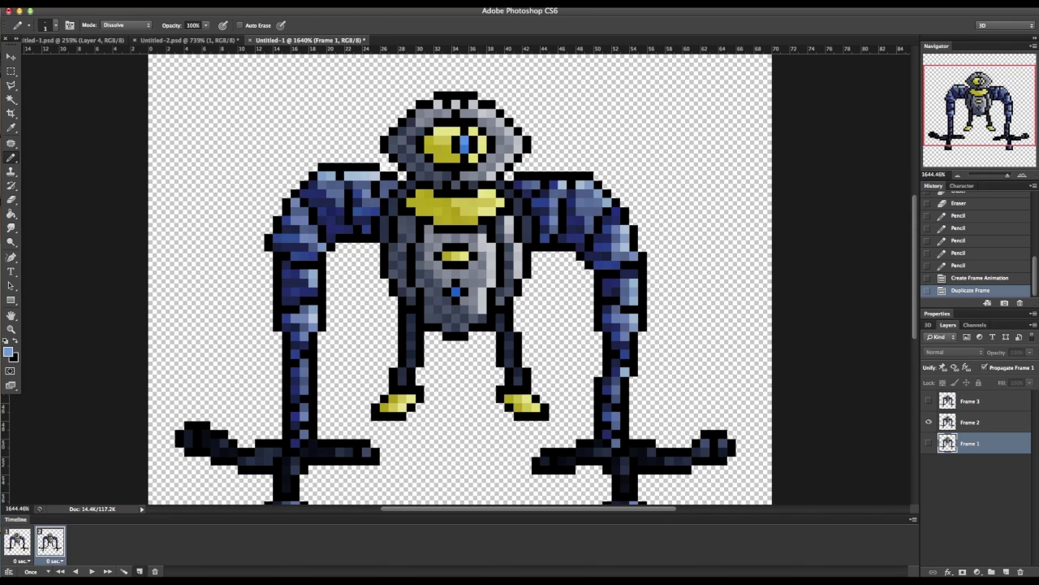
pyautogui.click(928, 401)
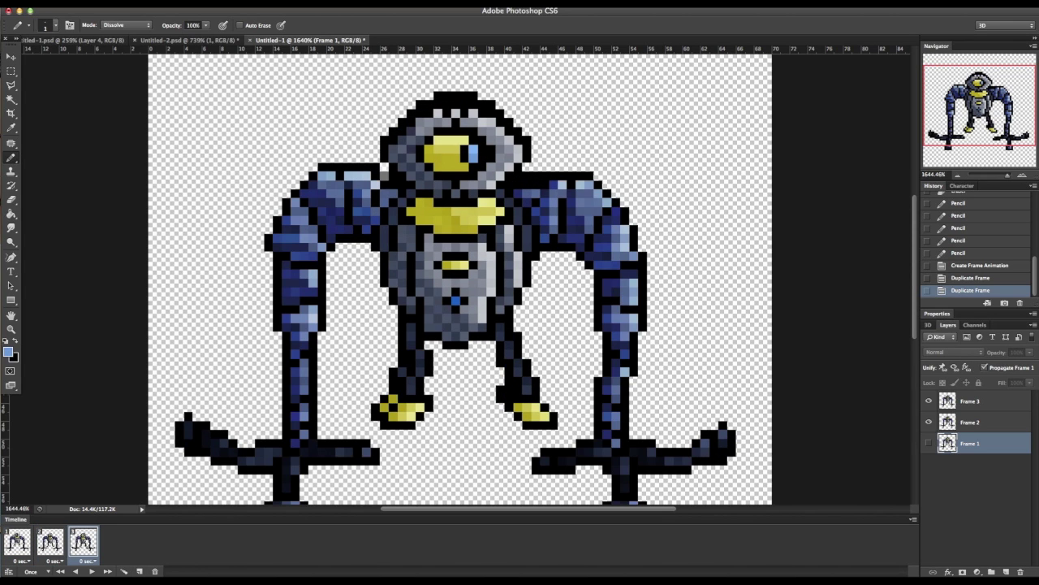
pyautogui.click(928, 422)
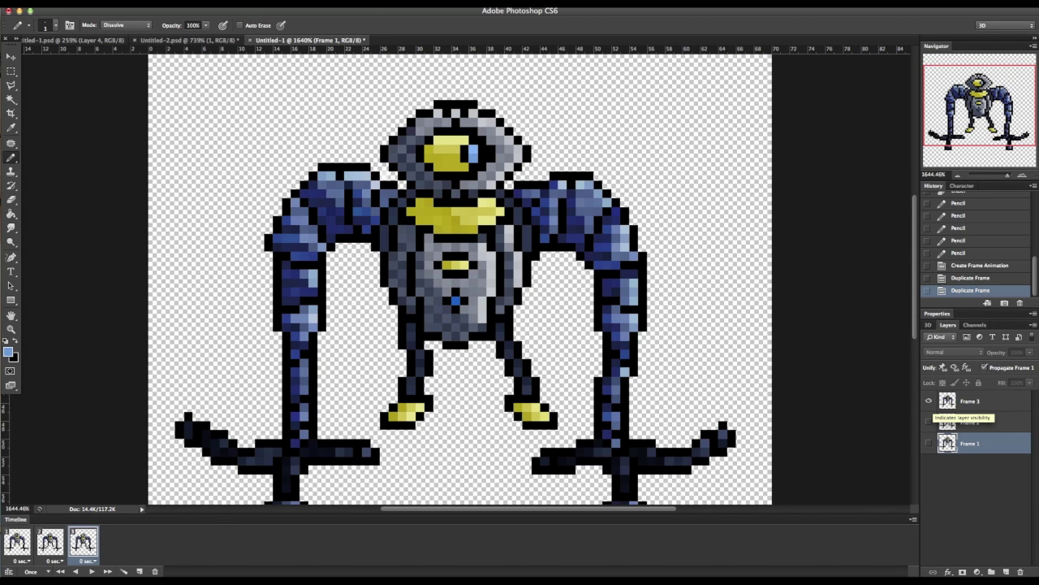
# Step: Add a fourth animation frame that shows only the Frame 2 layer
pyautogui.click(139, 571)
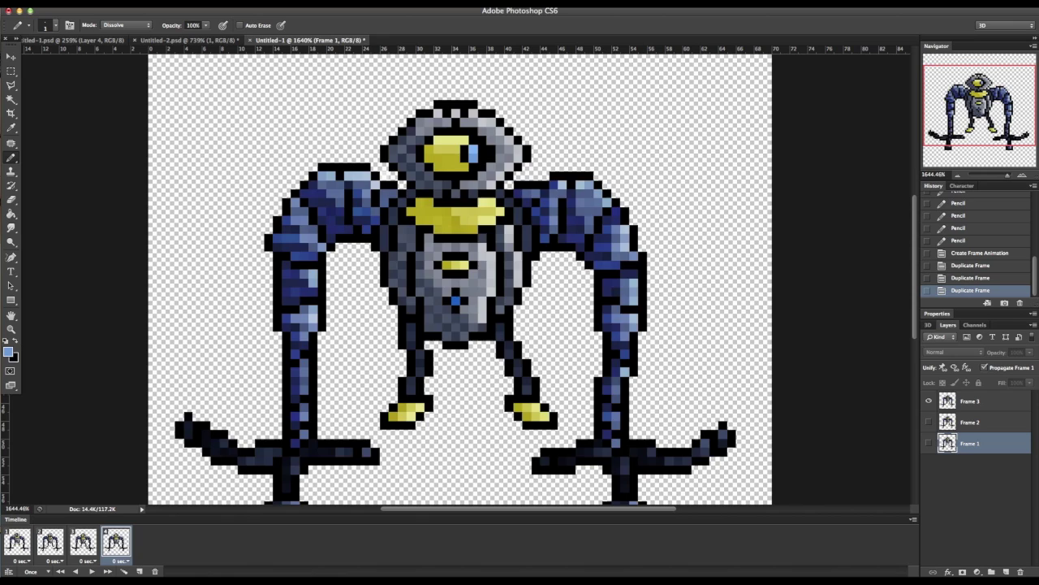
pyautogui.click(928, 402)
pyautogui.click(928, 421)
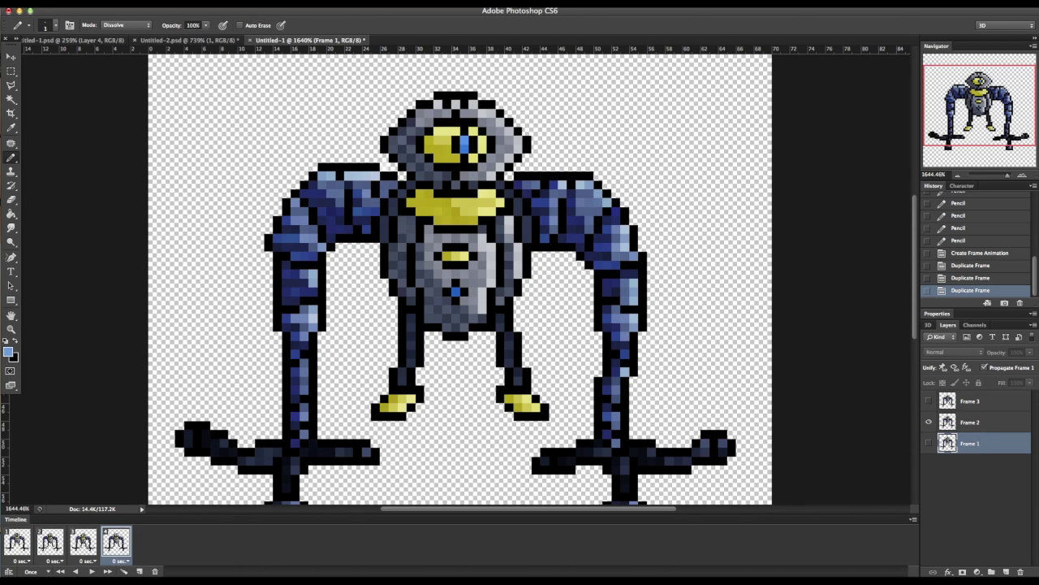
# Step: Set the delay of each of the four animation frames to 0.1 seconds
pyautogui.click(17, 541)
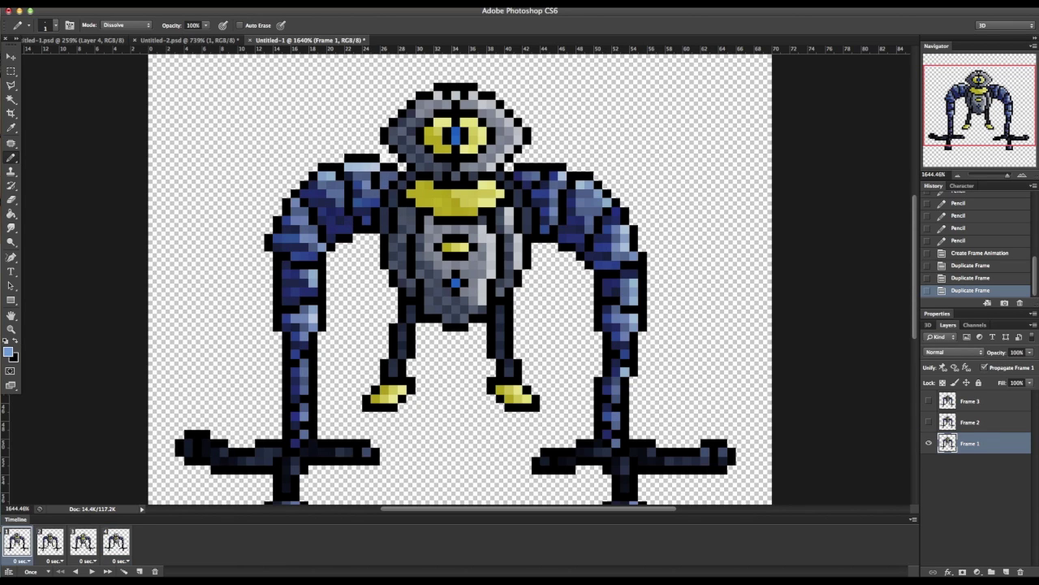
pyautogui.click(50, 542)
pyautogui.click(18, 560)
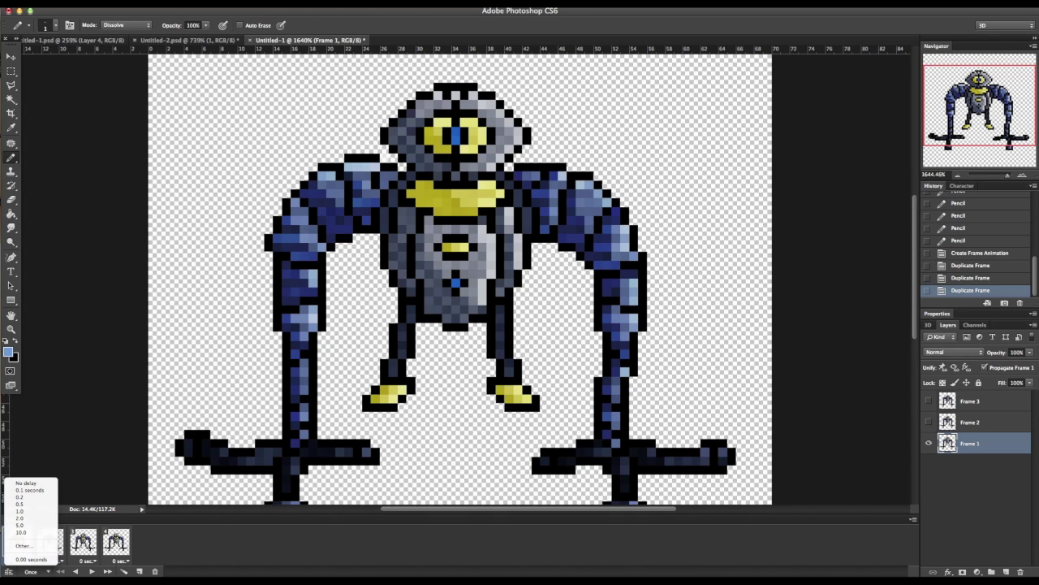
pyautogui.click(30, 489)
pyautogui.click(18, 560)
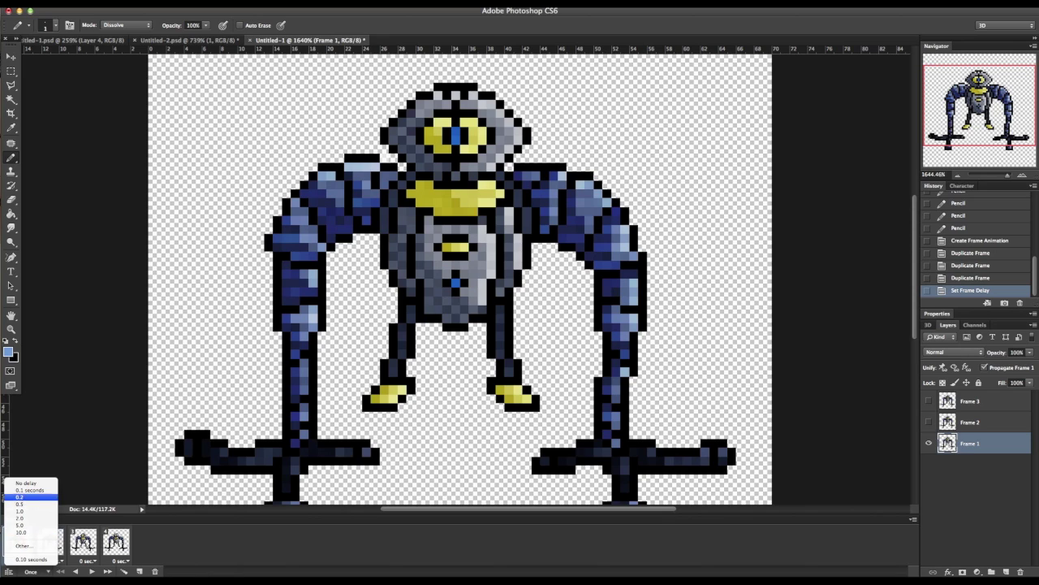
pyautogui.click(30, 489)
pyautogui.click(54, 560)
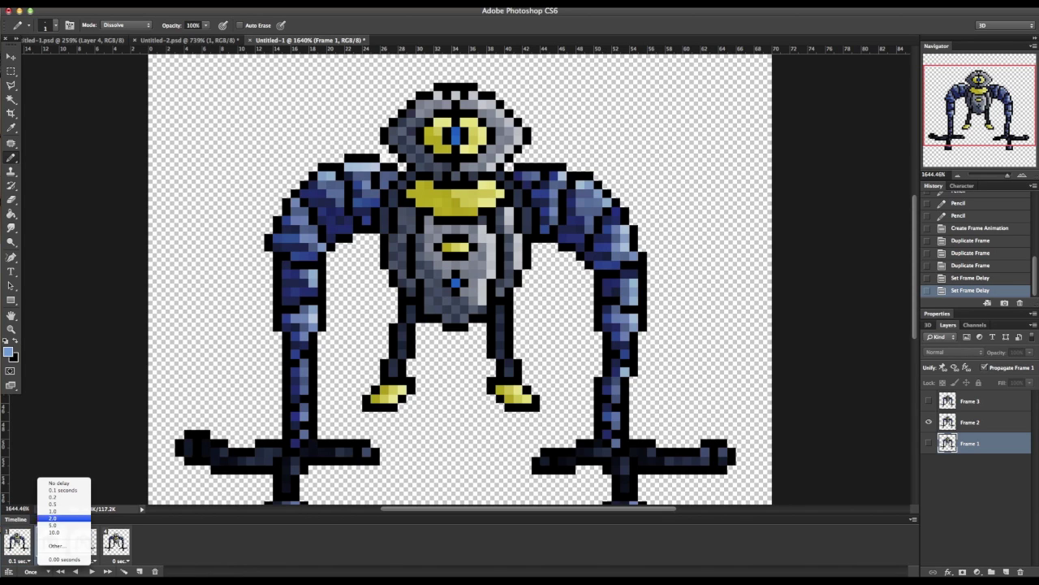
pyautogui.click(63, 490)
pyautogui.click(84, 561)
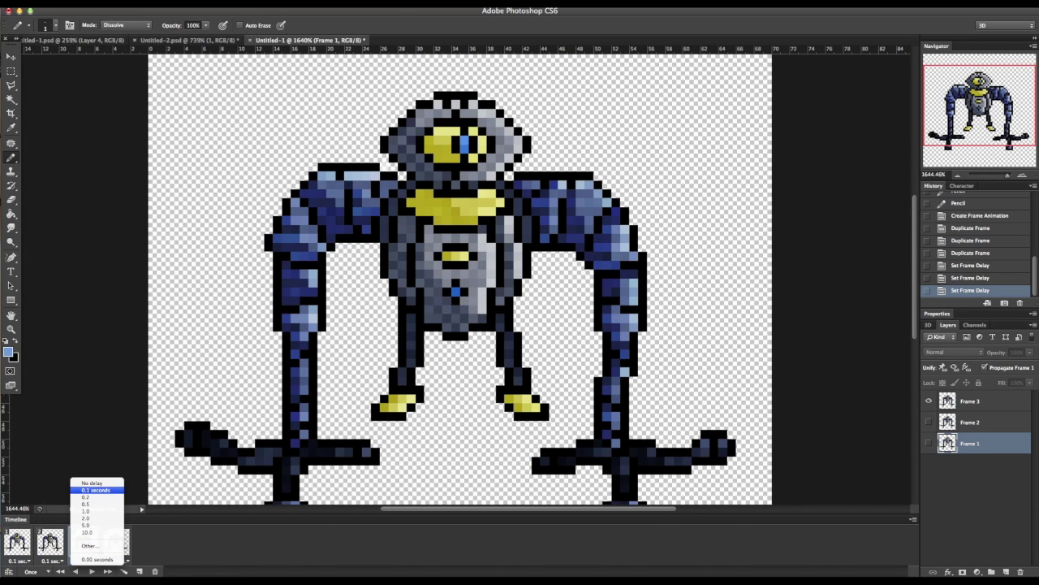
pyautogui.click(95, 490)
pyautogui.click(118, 560)
pyautogui.click(129, 490)
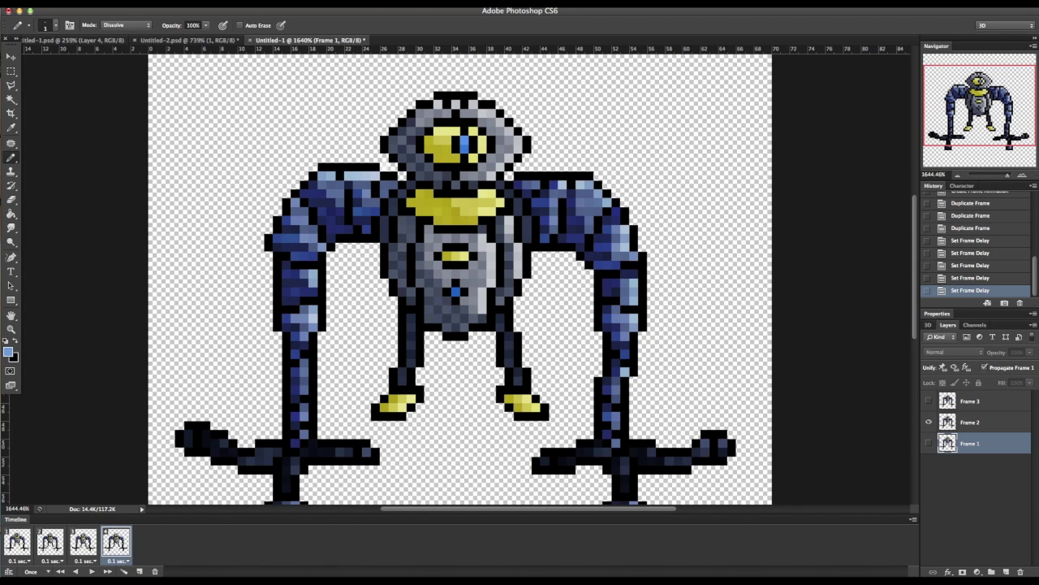
# Step: Set the frame animation to loop forever, play it back, and return to the first frame
pyautogui.click(32, 571)
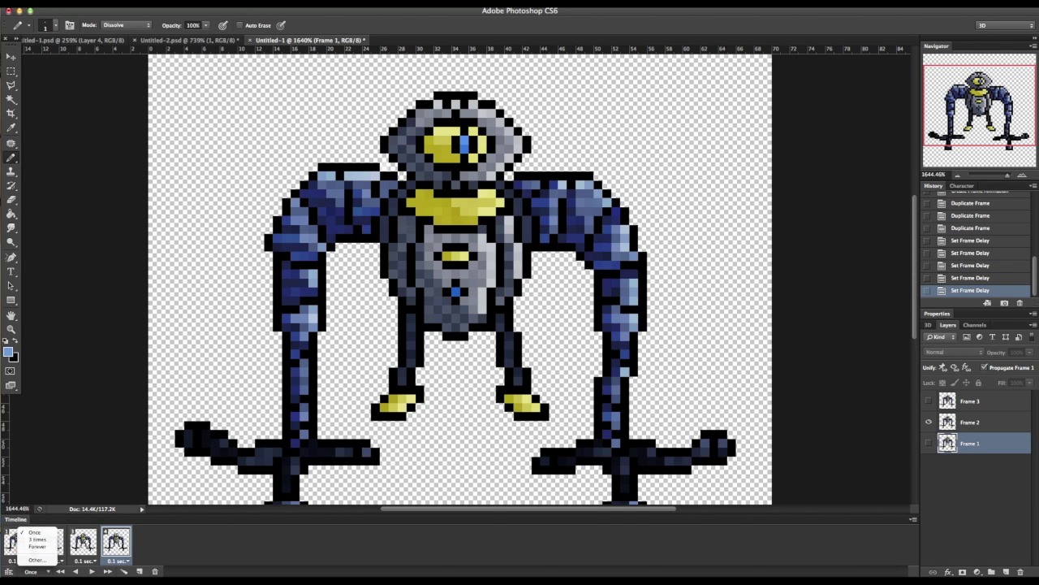
pyautogui.click(38, 546)
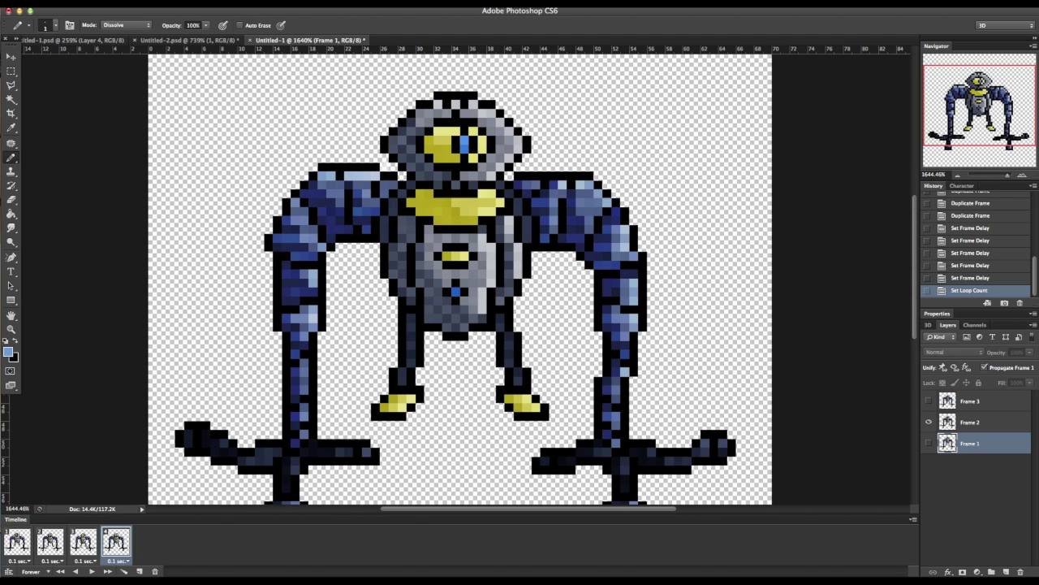
pyautogui.click(91, 571)
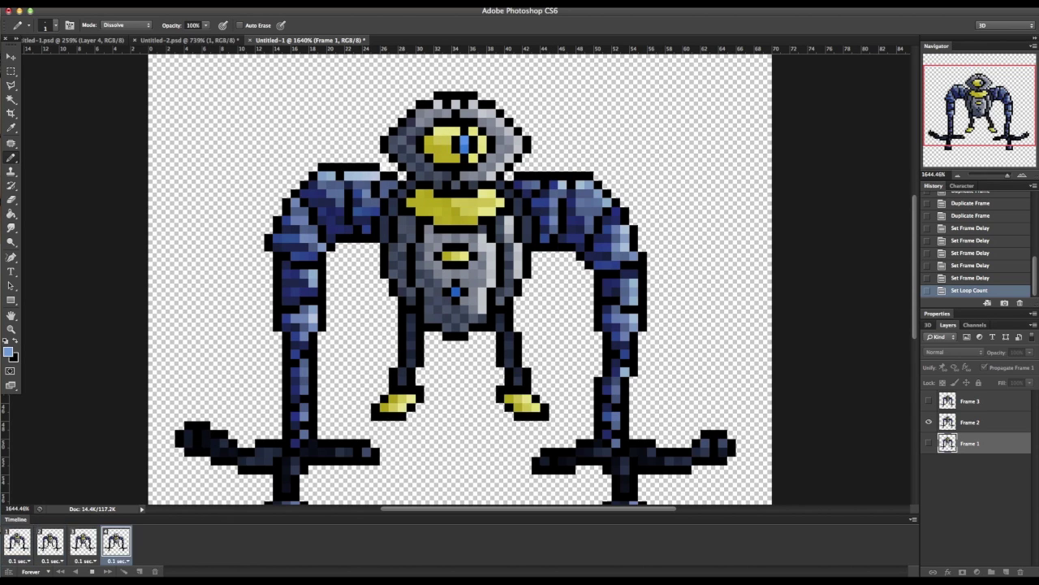
pyautogui.press('space')
pyautogui.click(17, 541)
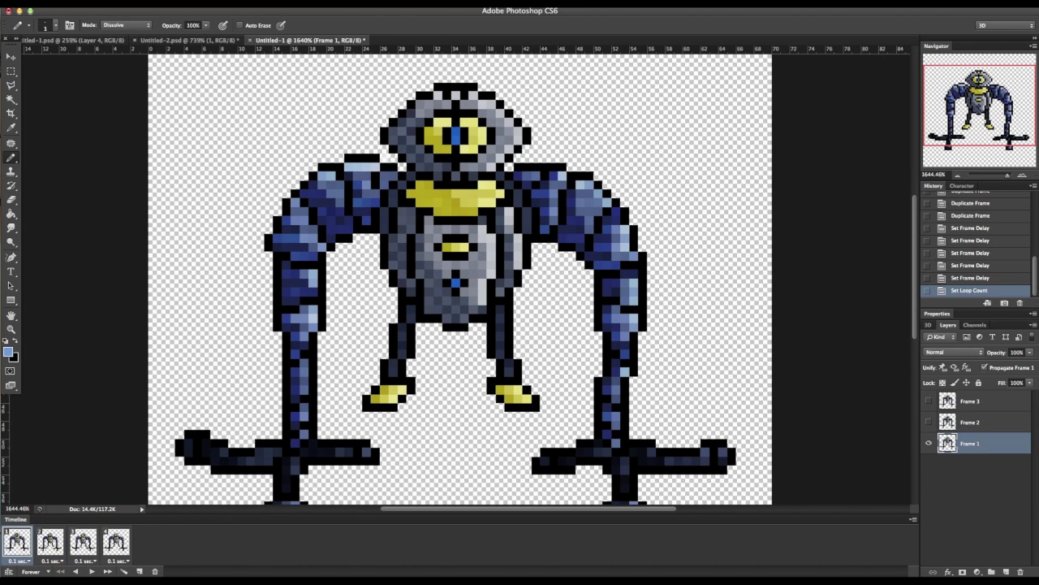
pyautogui.click(913, 519)
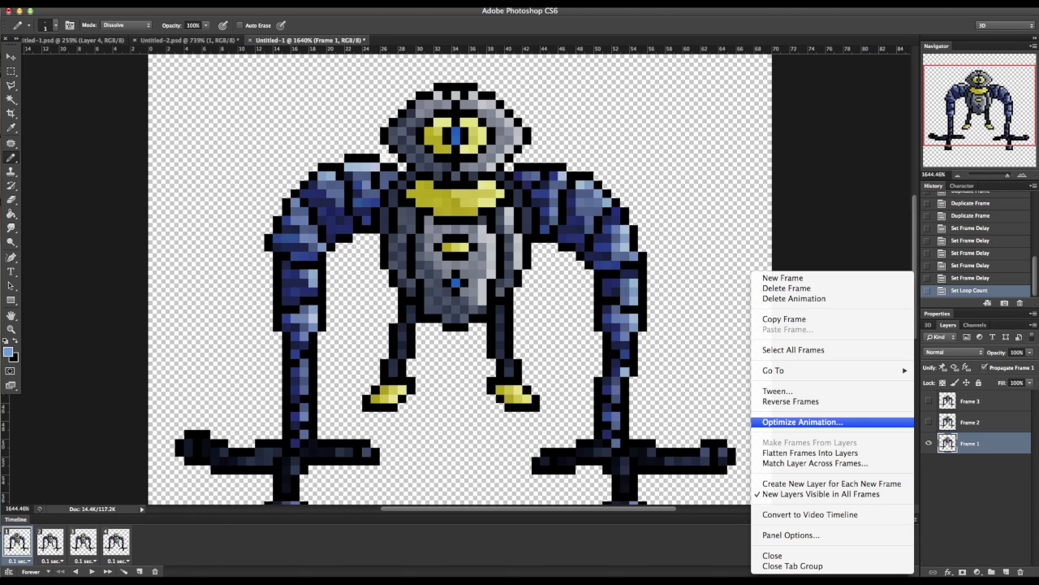
pyautogui.press('Escape')
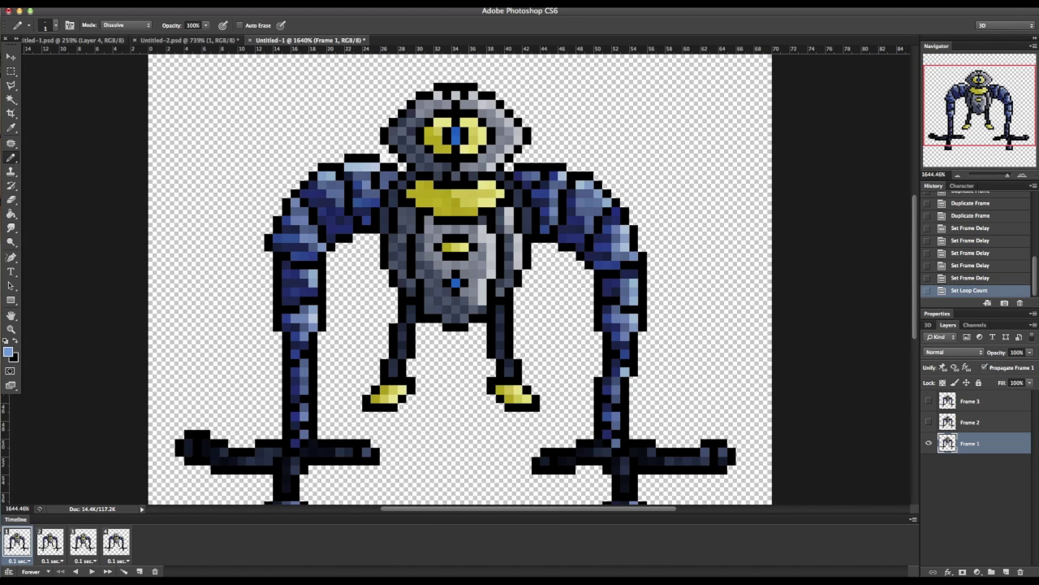
pyautogui.scroll(-5, 459, 280)
pyautogui.scroll(1, 460, 280)
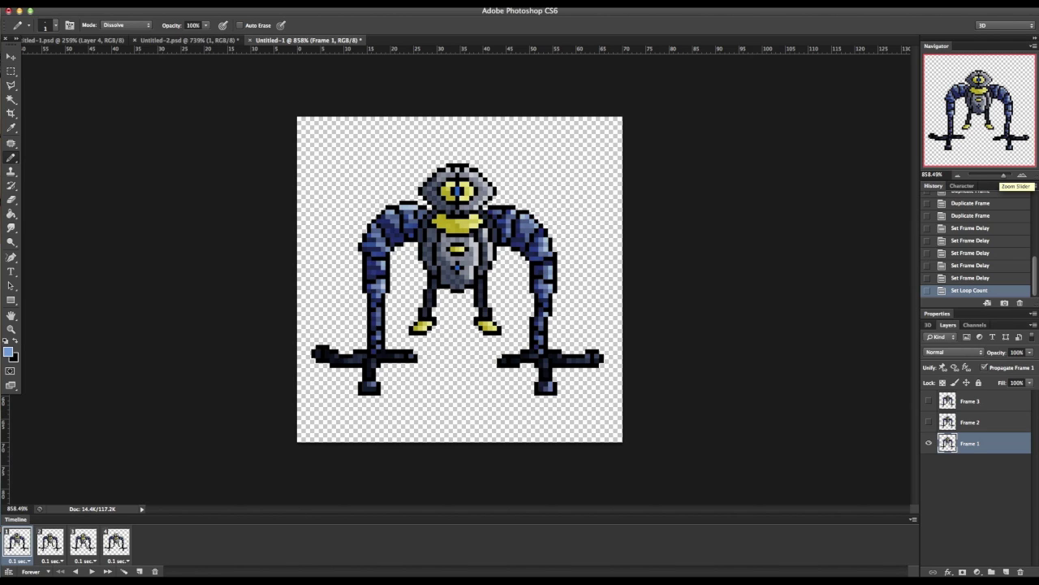
pyautogui.click(914, 518)
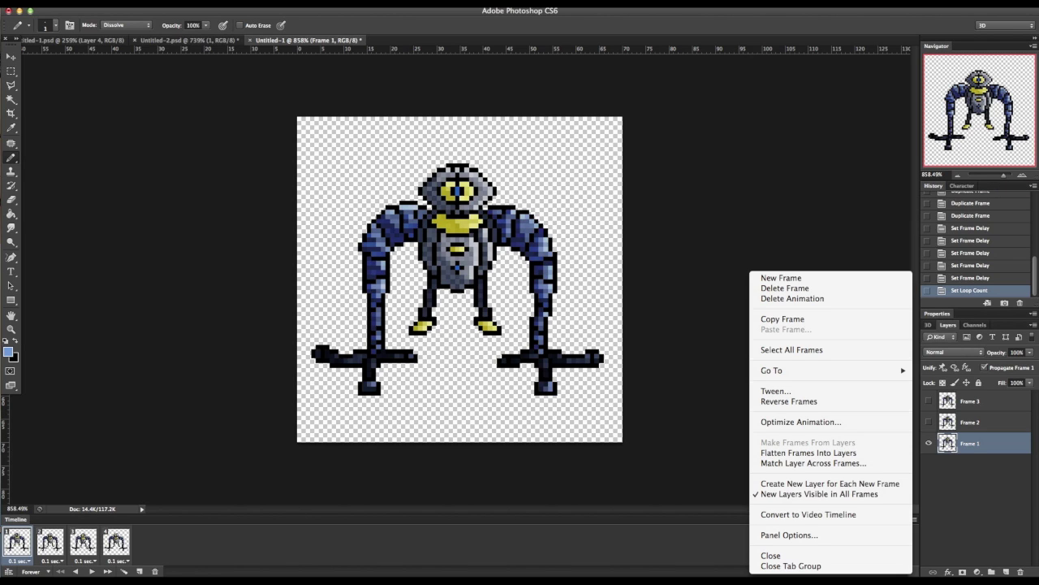
pyautogui.press('Escape')
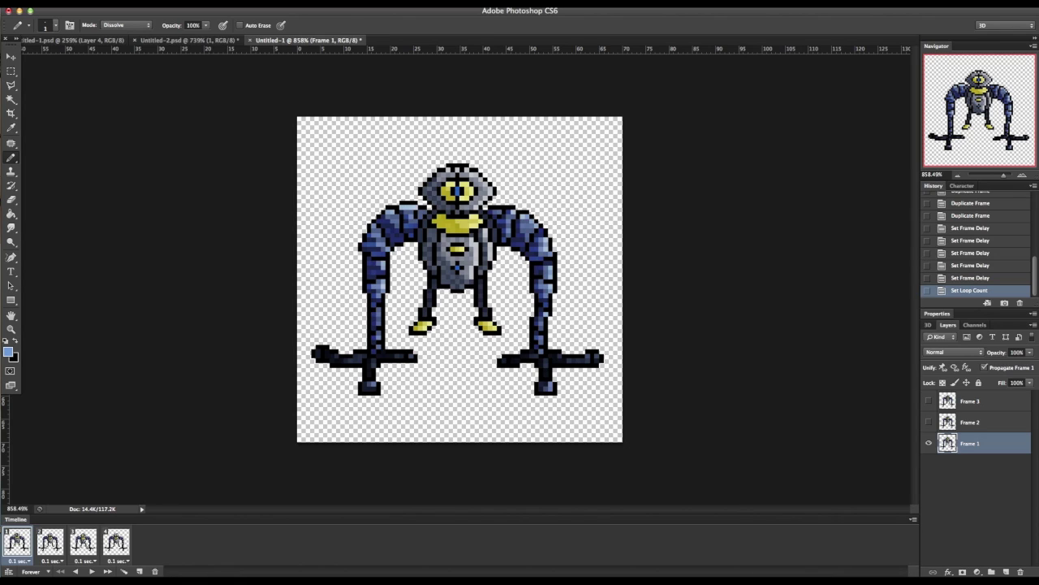
# Step: Play the looping animation with the whole canvas in view, and stop it on the first frame
pyautogui.press('space')
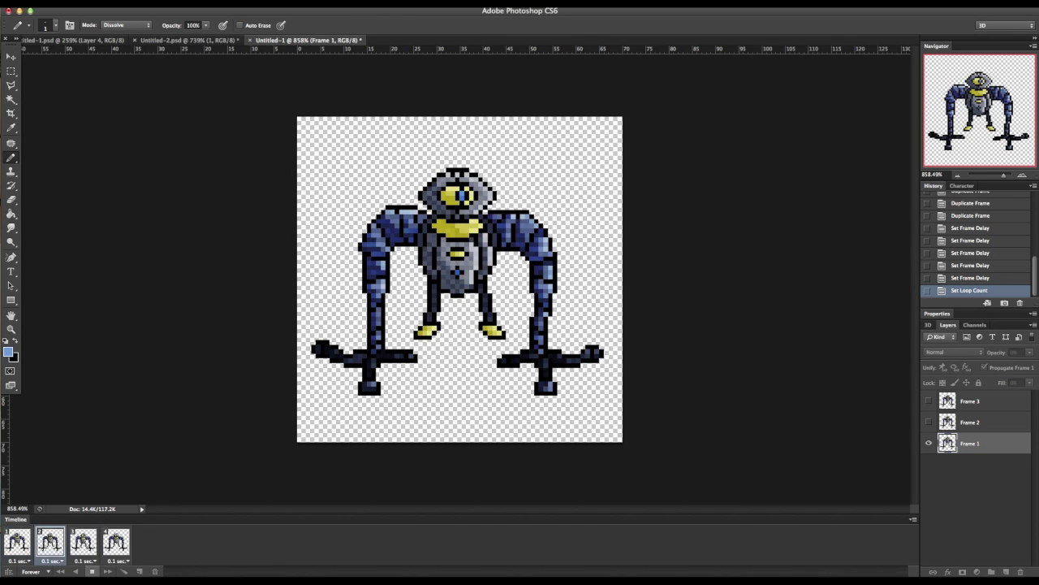
pyautogui.press('space')
pyautogui.click(17, 541)
# Step: Delete the second through fourth animation frames together, and undo the deletion
pyautogui.click(51, 542)
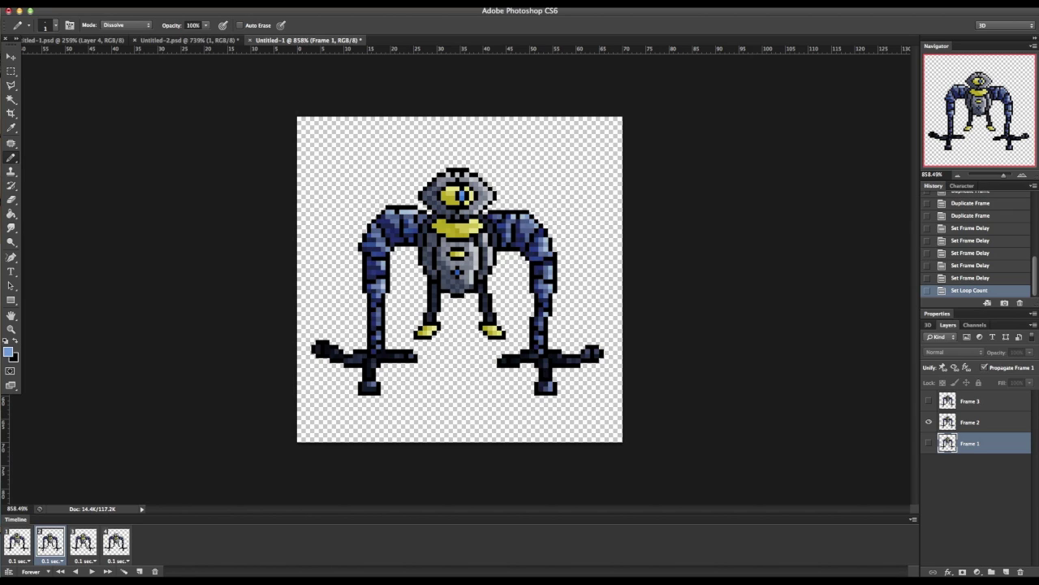
pyautogui.press('alt')
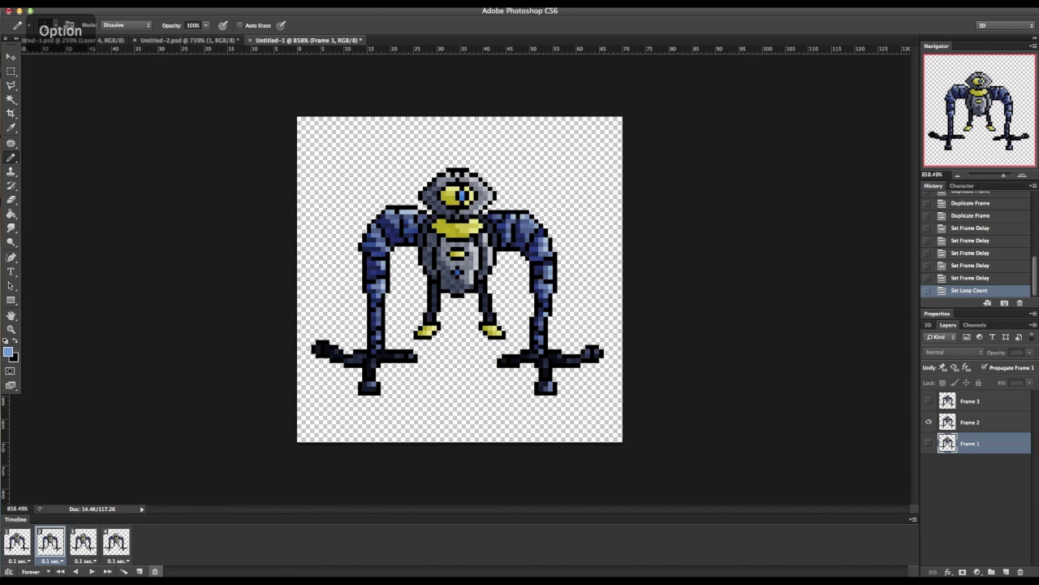
pyautogui.keyDown('shift'); pyautogui.click(121, 541); pyautogui.keyUp('shift')
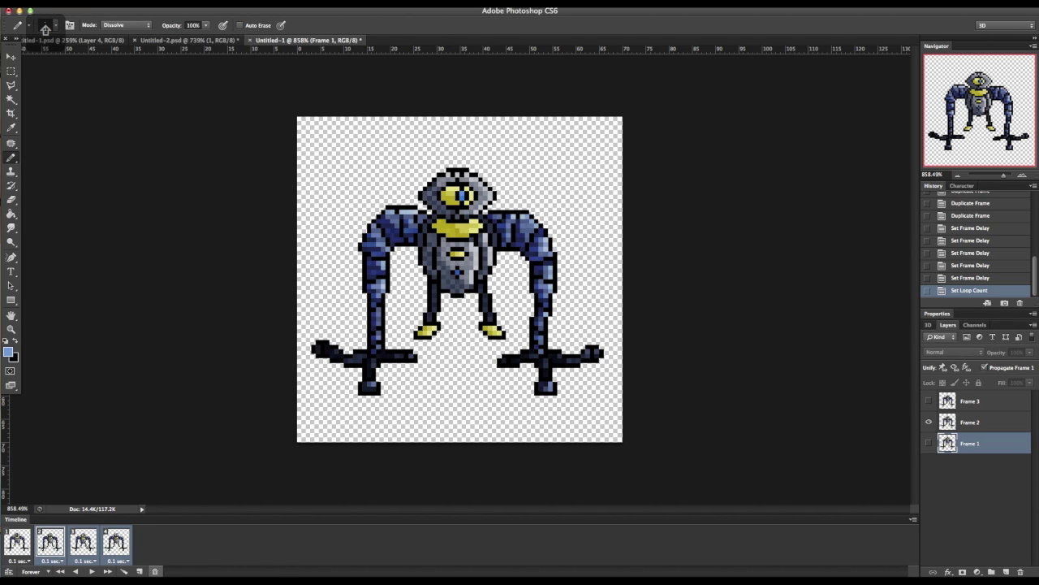
pyautogui.click(155, 572)
pyautogui.click(588, 198)
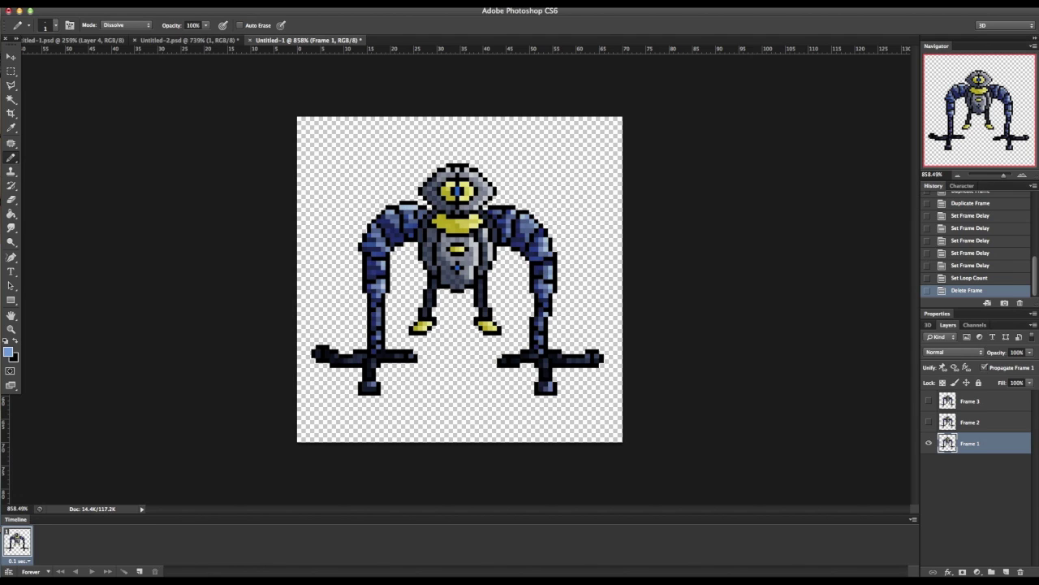
pyautogui.press('super+z')
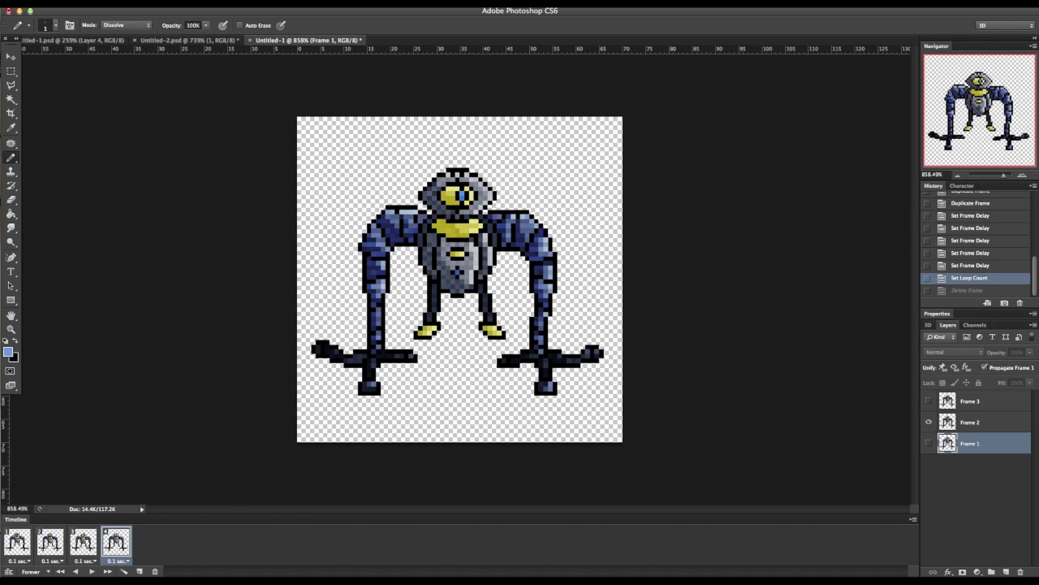
# Step: Replay the four-frame animation, stop it, and select the first frame
pyautogui.press('space')
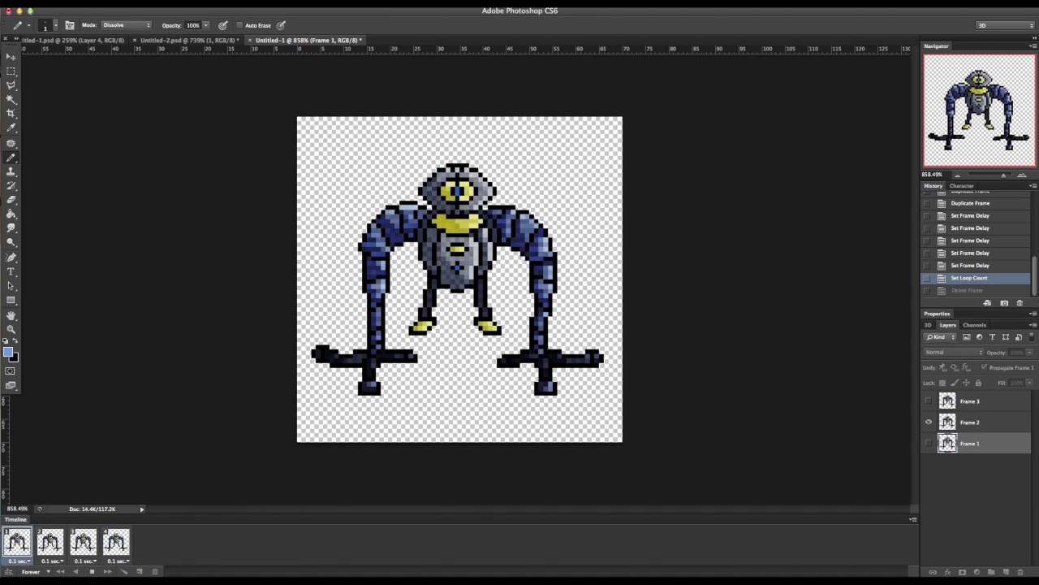
pyautogui.press('space')
pyautogui.click(18, 542)
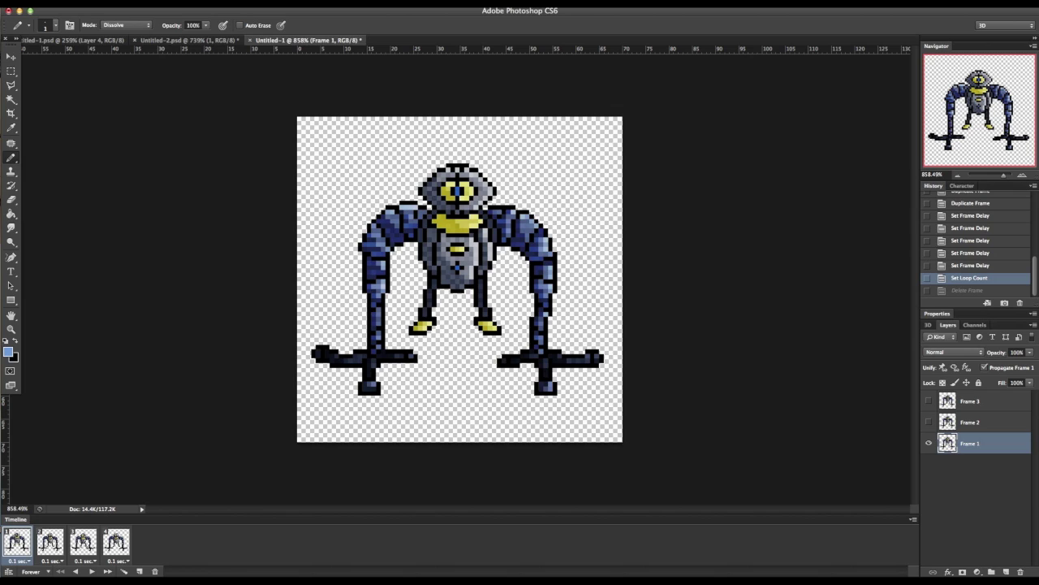
# Step: Start a Save for Web export scaled to 400 percent with Nearest Neighbor resampling
pyautogui.click(88, 4)
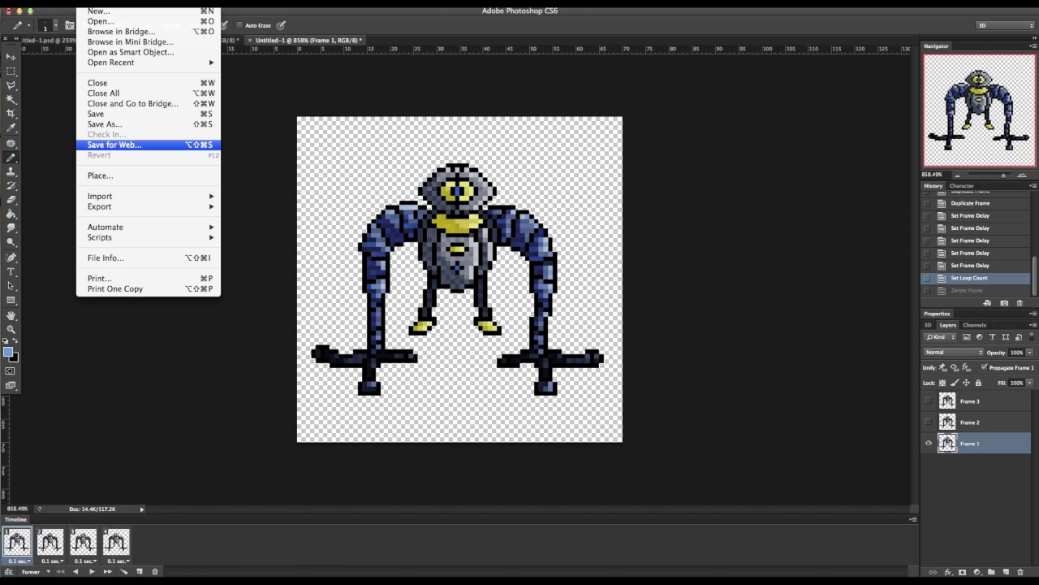
pyautogui.click(113, 145)
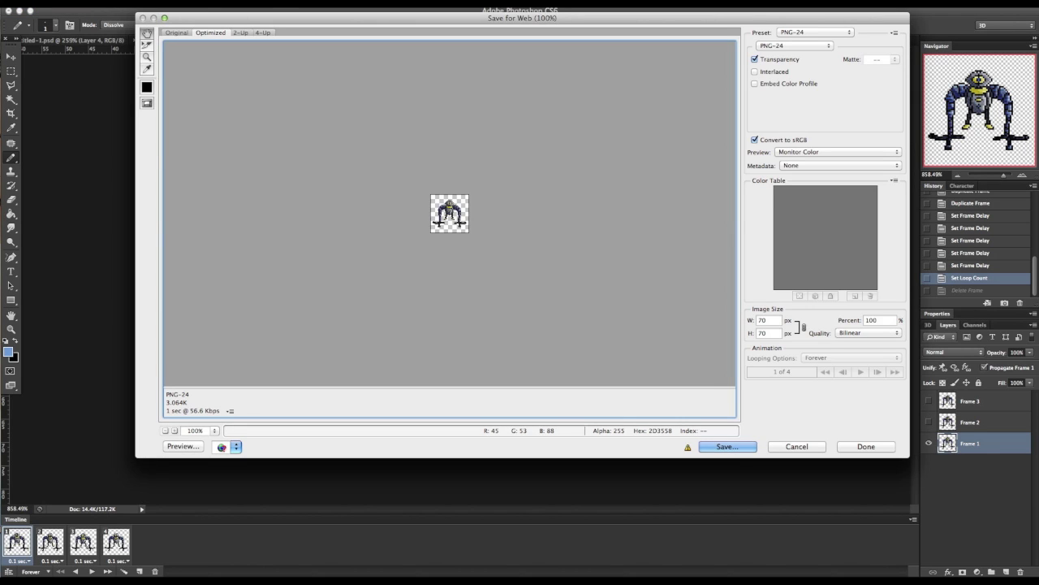
pyautogui.doubleClick(872, 320)
pyautogui.write('400')
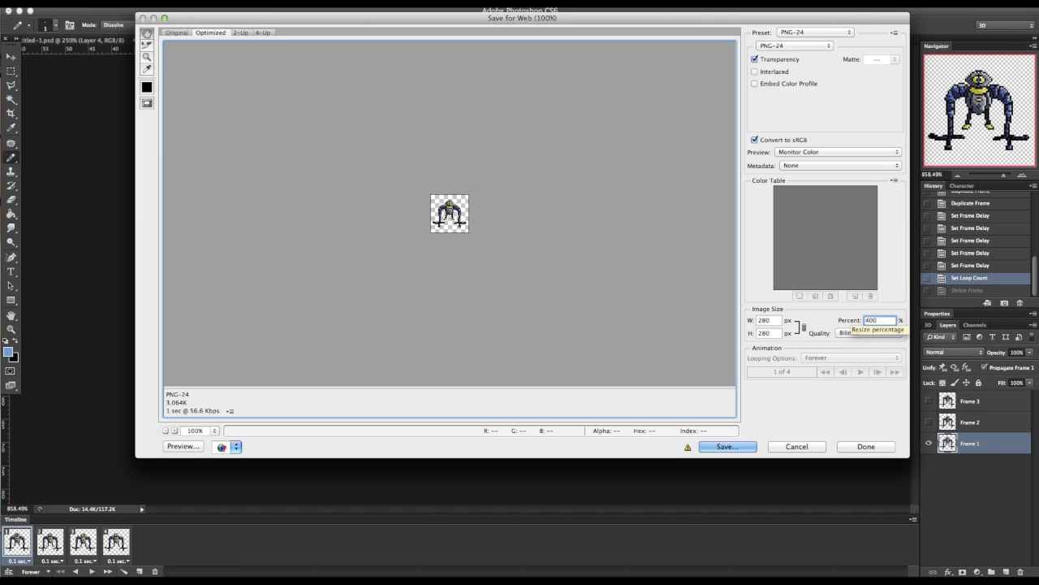
pyautogui.press('Return')
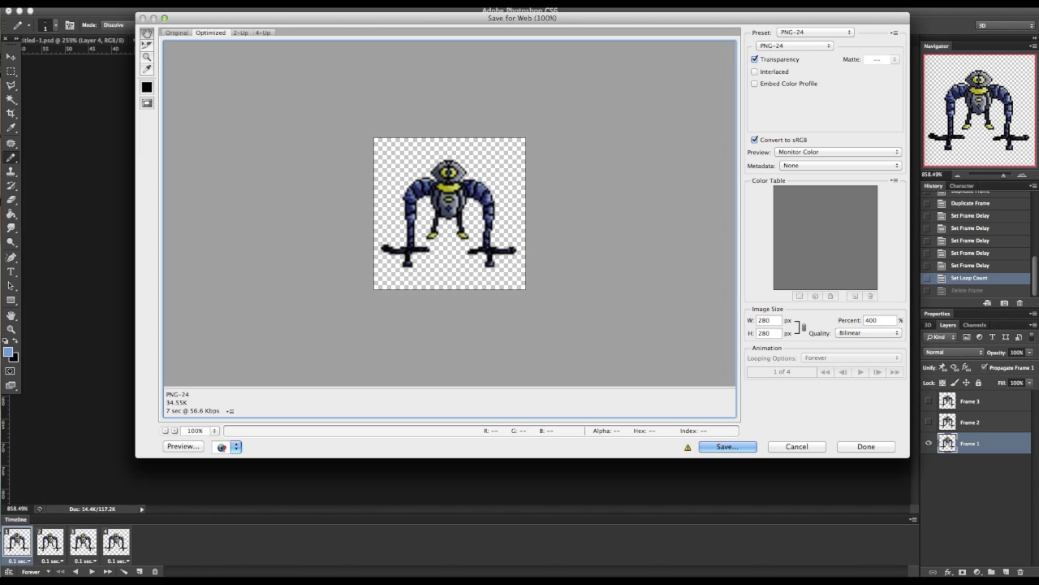
pyautogui.click(867, 333)
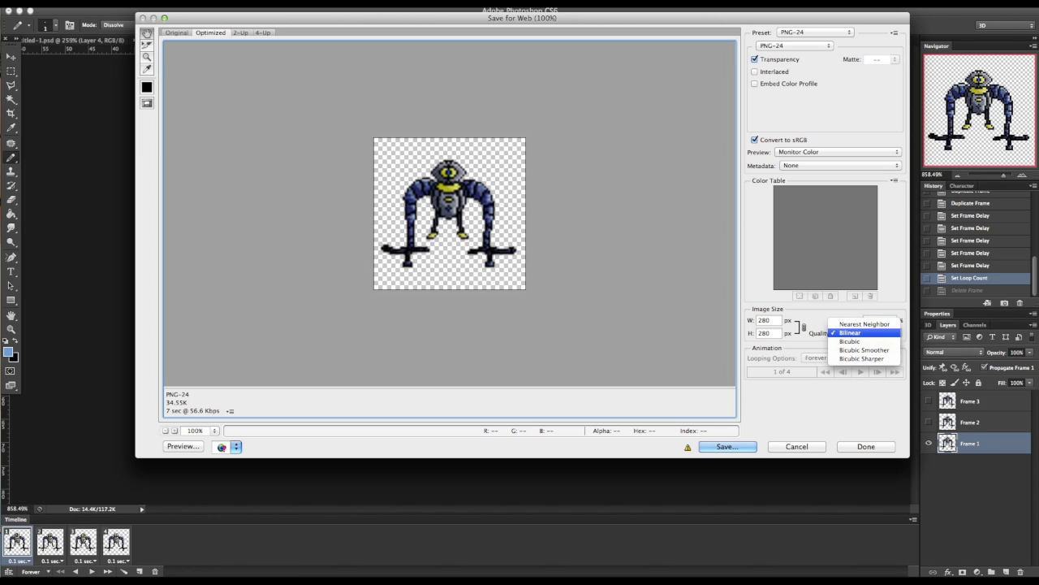
pyautogui.click(865, 324)
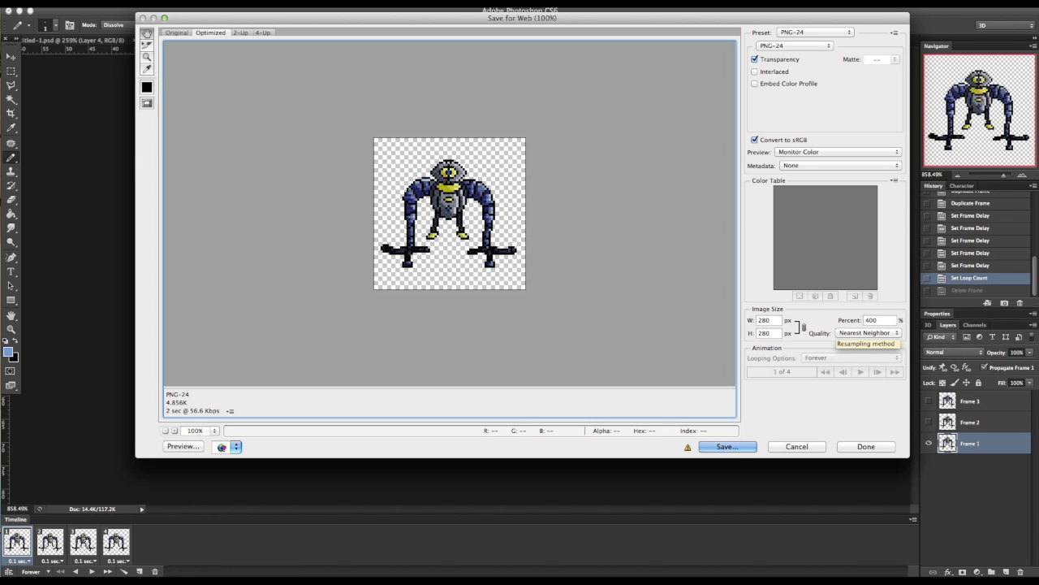
# Step: Apply the GIF 128 Dithered preset to the export and preview the animation
pyautogui.click(814, 32)
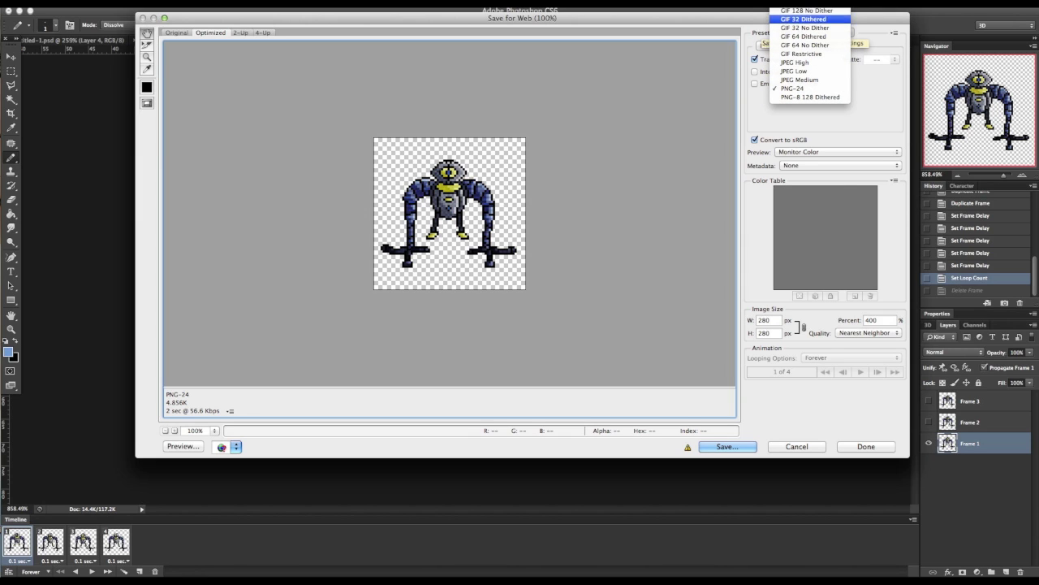
pyautogui.click(805, 3)
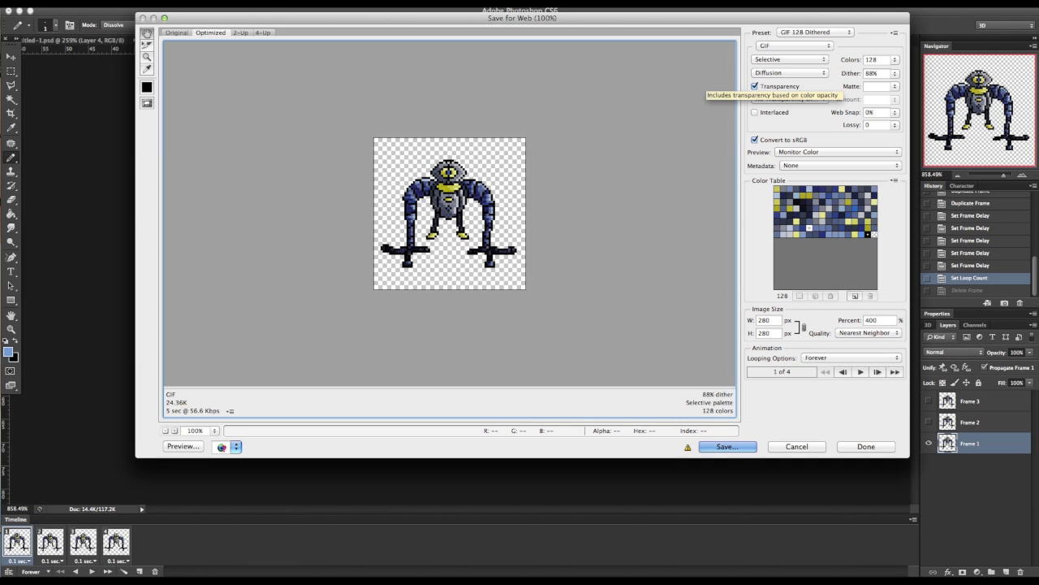
pyautogui.click(860, 371)
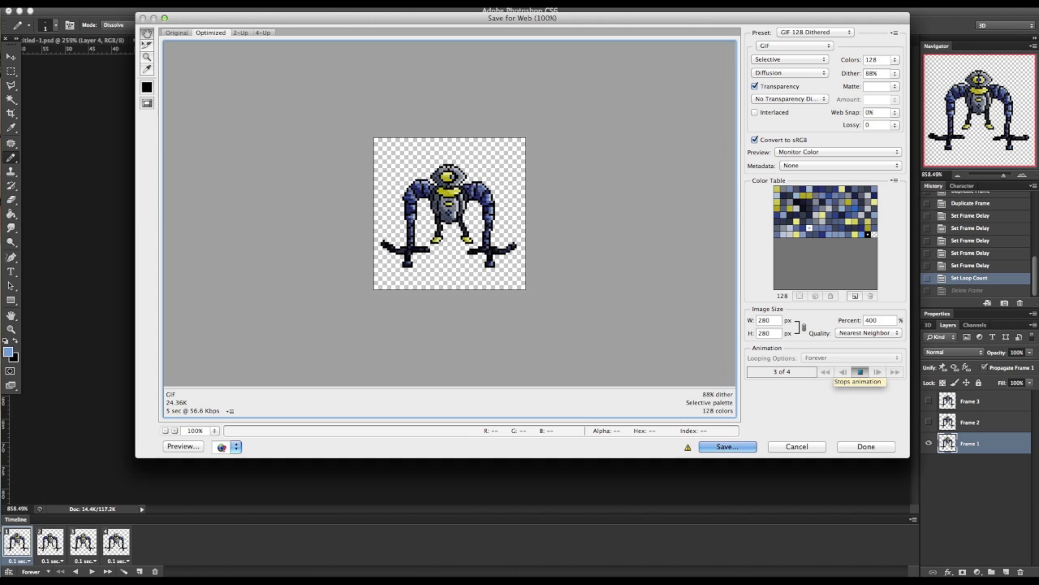
# Step: Save the animated GIF to the Desktop as testr.gif
pyautogui.press('Return')
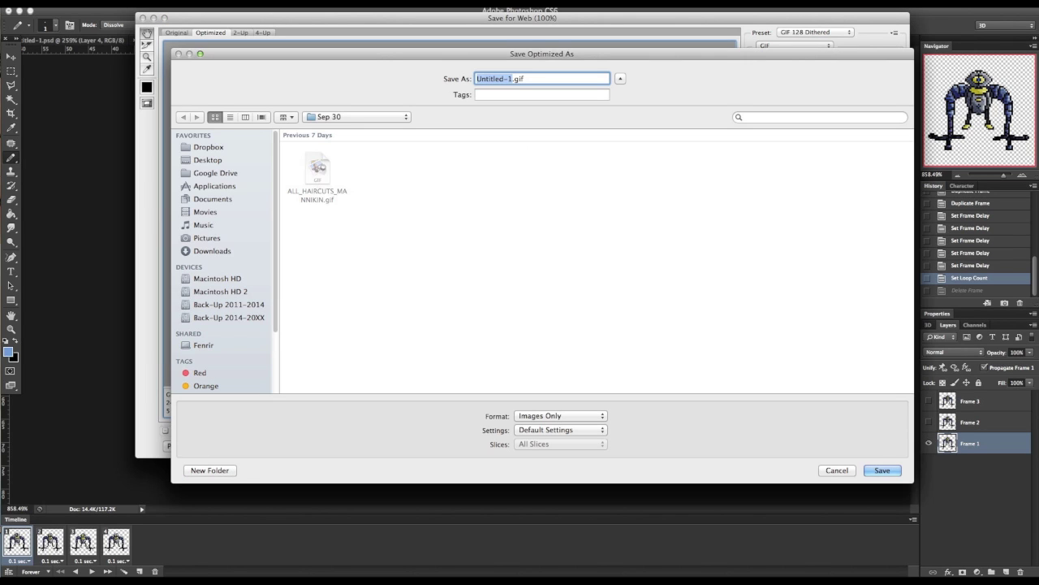
pyautogui.press('super+d')
pyautogui.write('test')
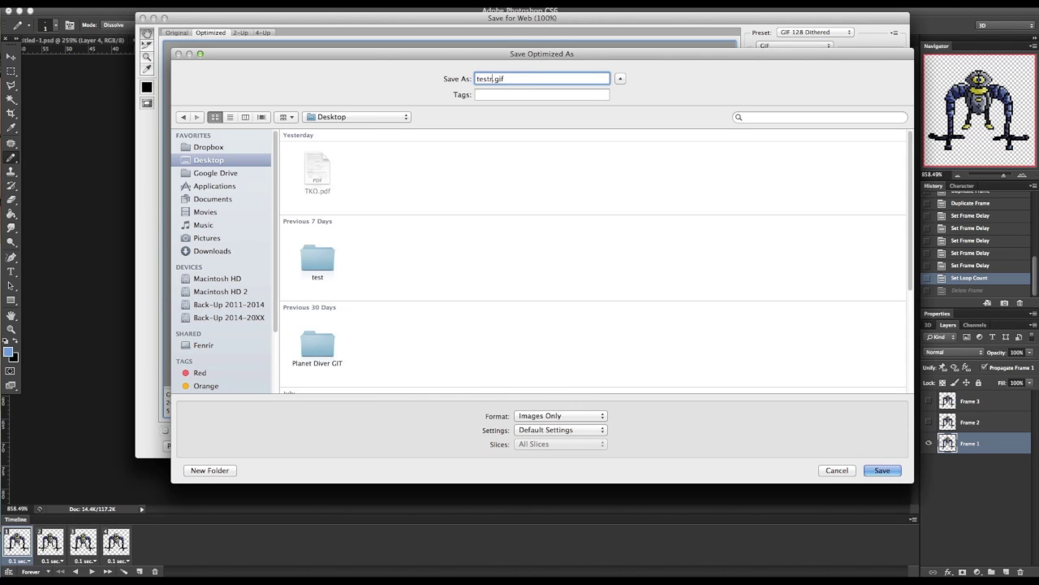
pyautogui.press('Return')
pyautogui.press('super+Tab')
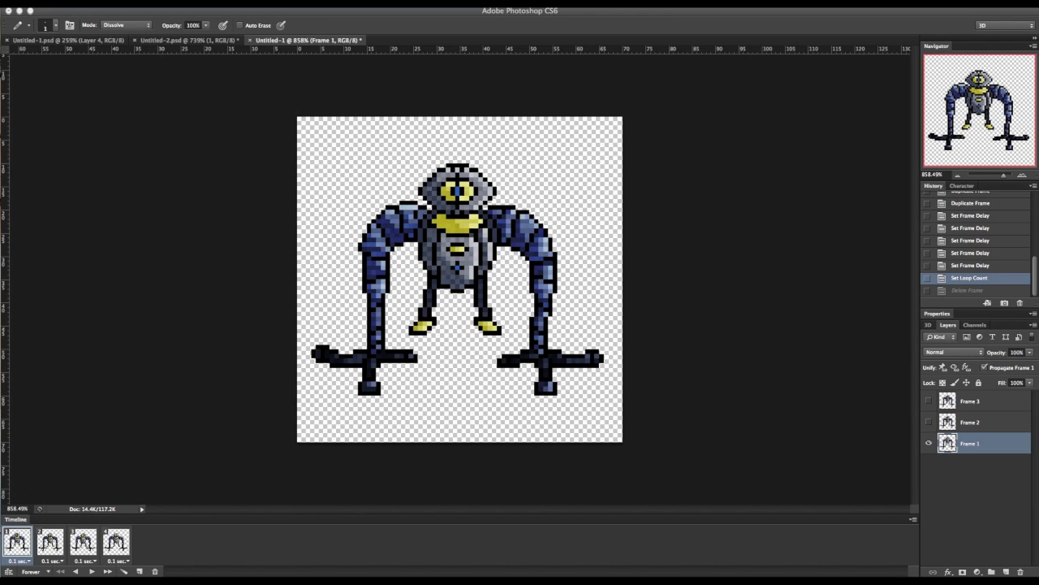